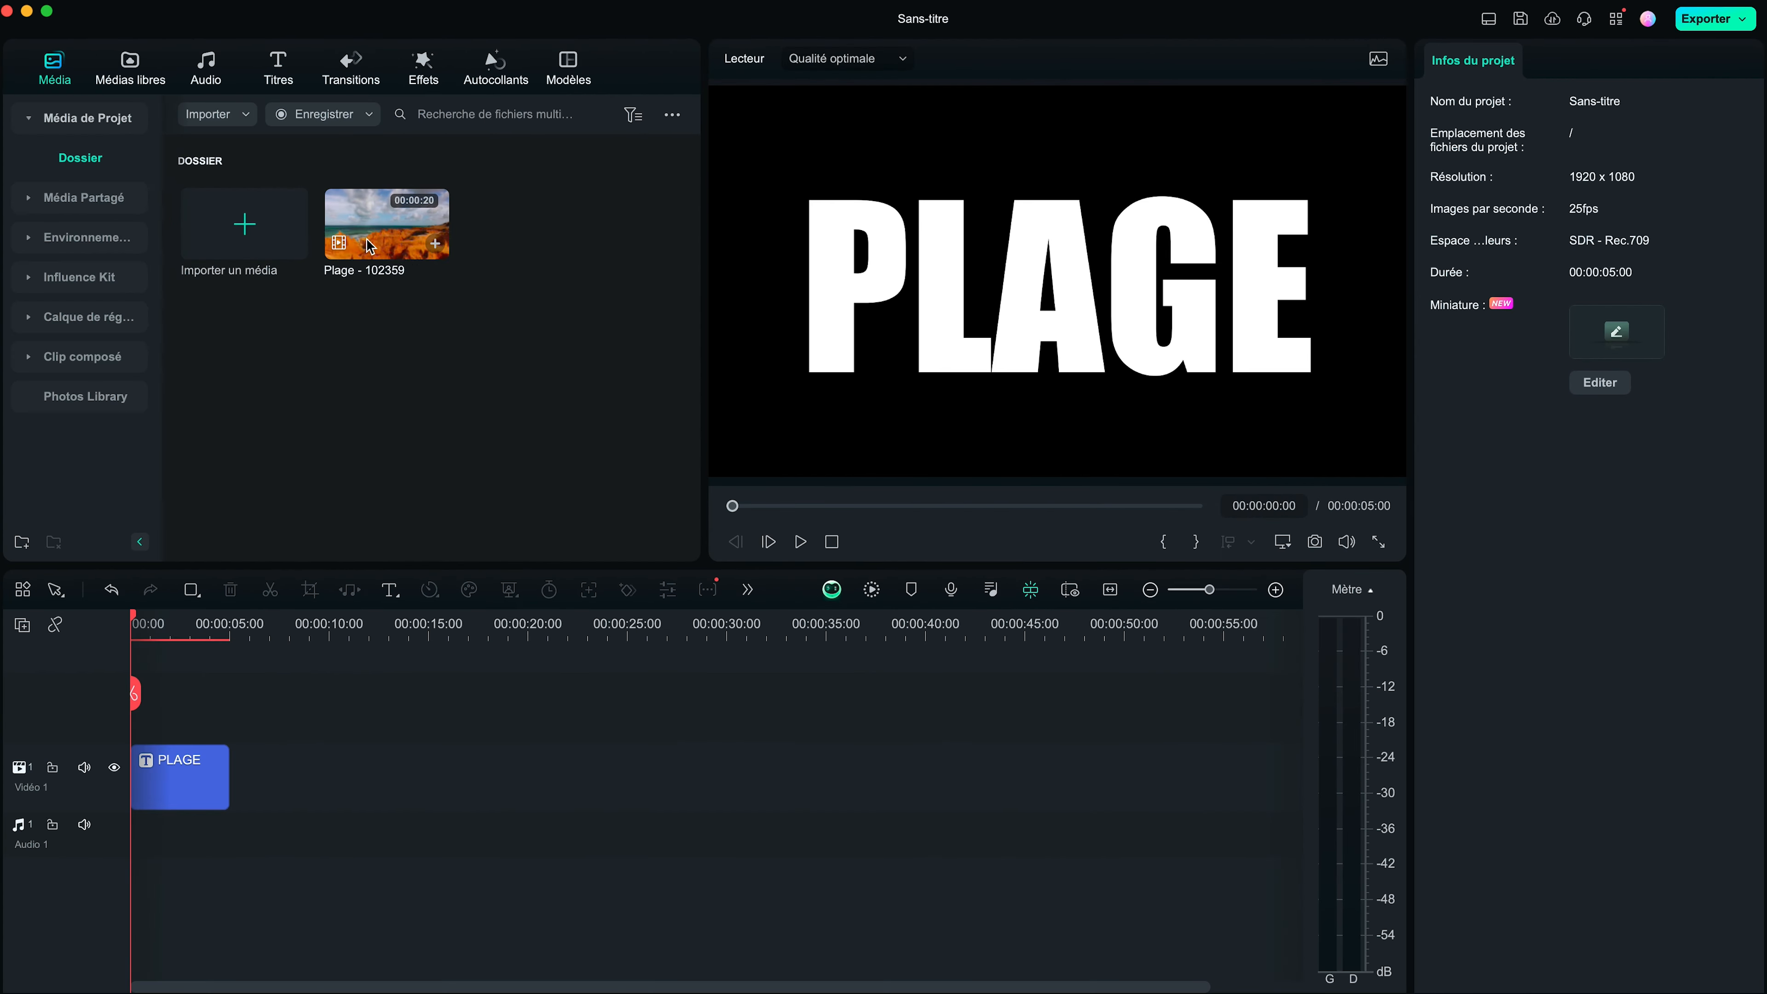
Step: Place the Plage - 102359 clip on a track above the PLAGE title and trim it to the title's length
left_click_drag(373, 237, 154, 703)
left_click_drag(535, 736, 230, 735)
left_click(339, 730)
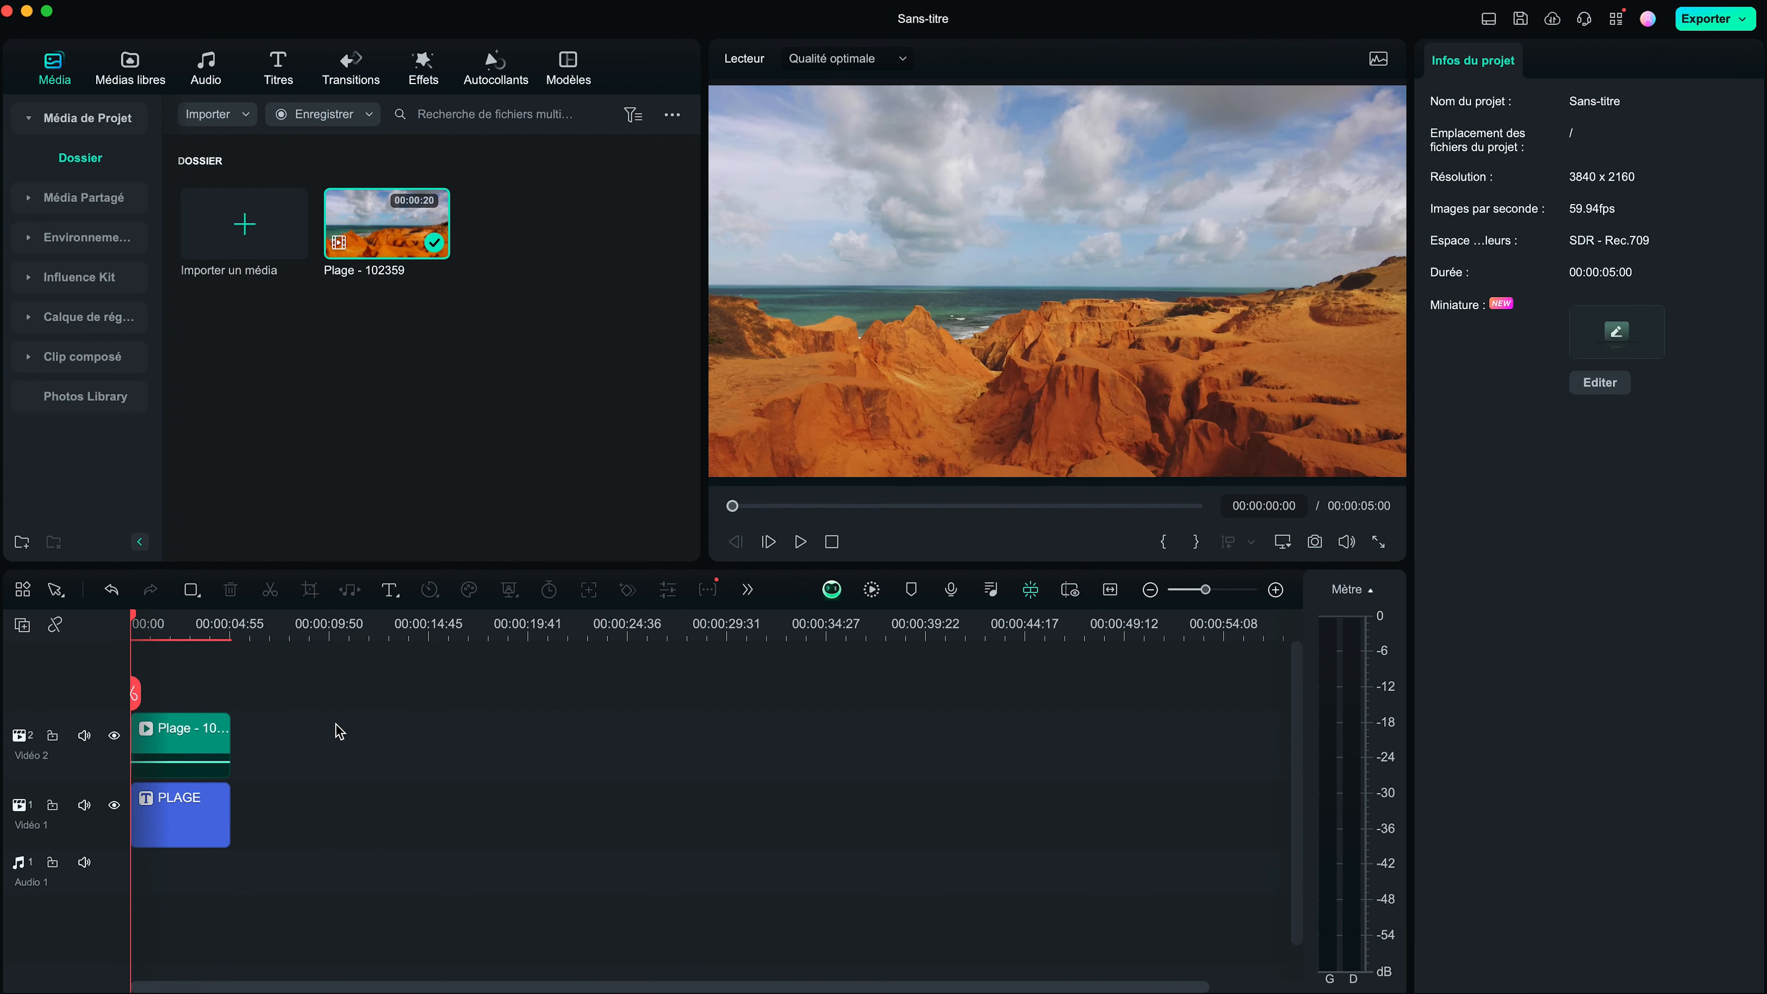
Step: Set the Plage clip's blend mode to Obscurcir and play the result
left_click(193, 757)
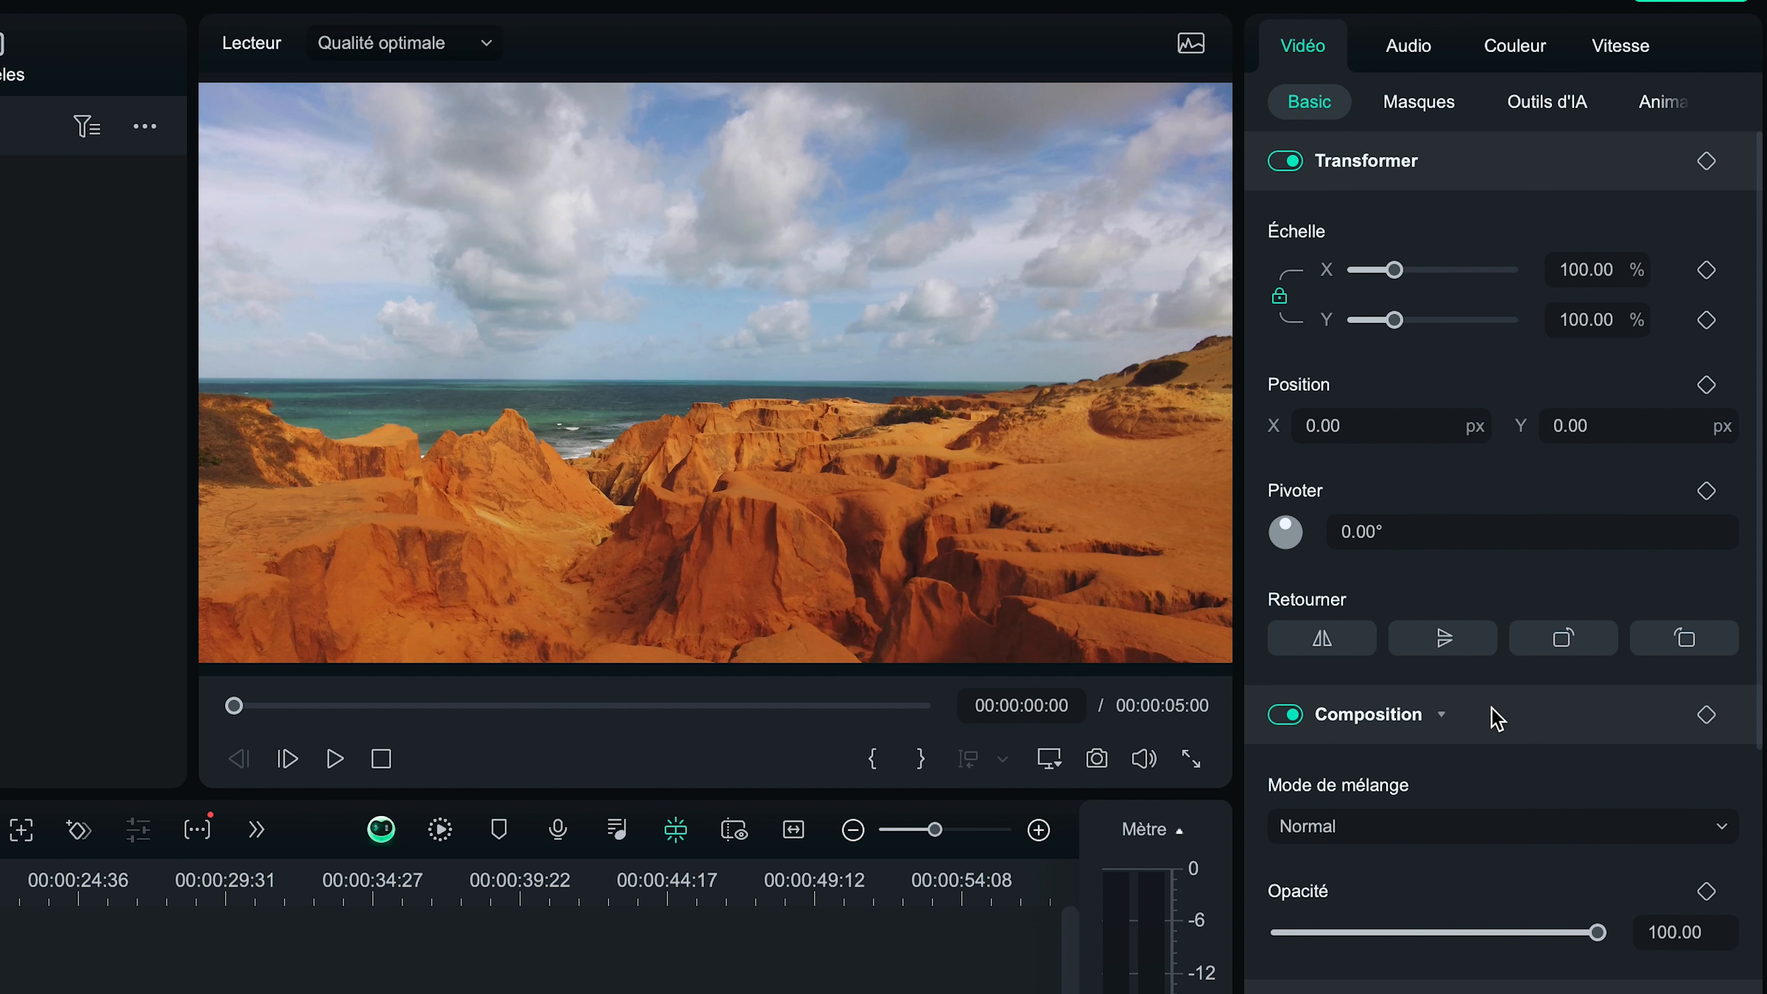
scroll(1495, 717, "down", 2)
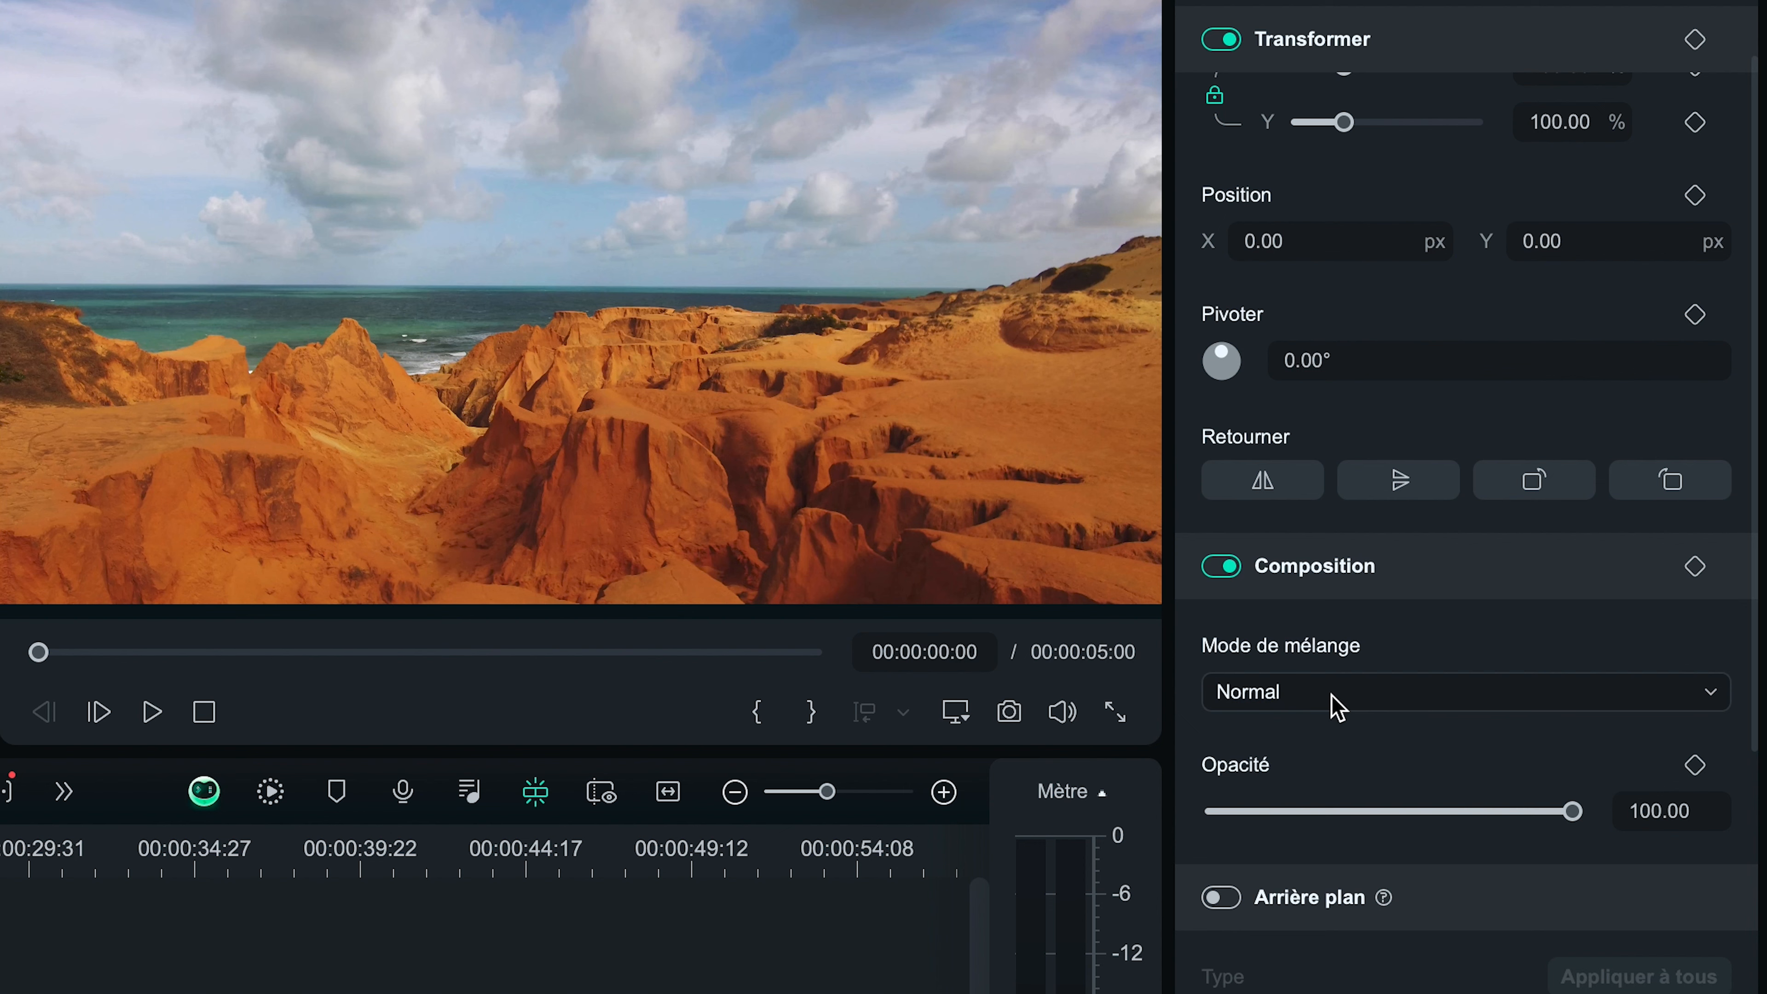
left_click(1337, 707)
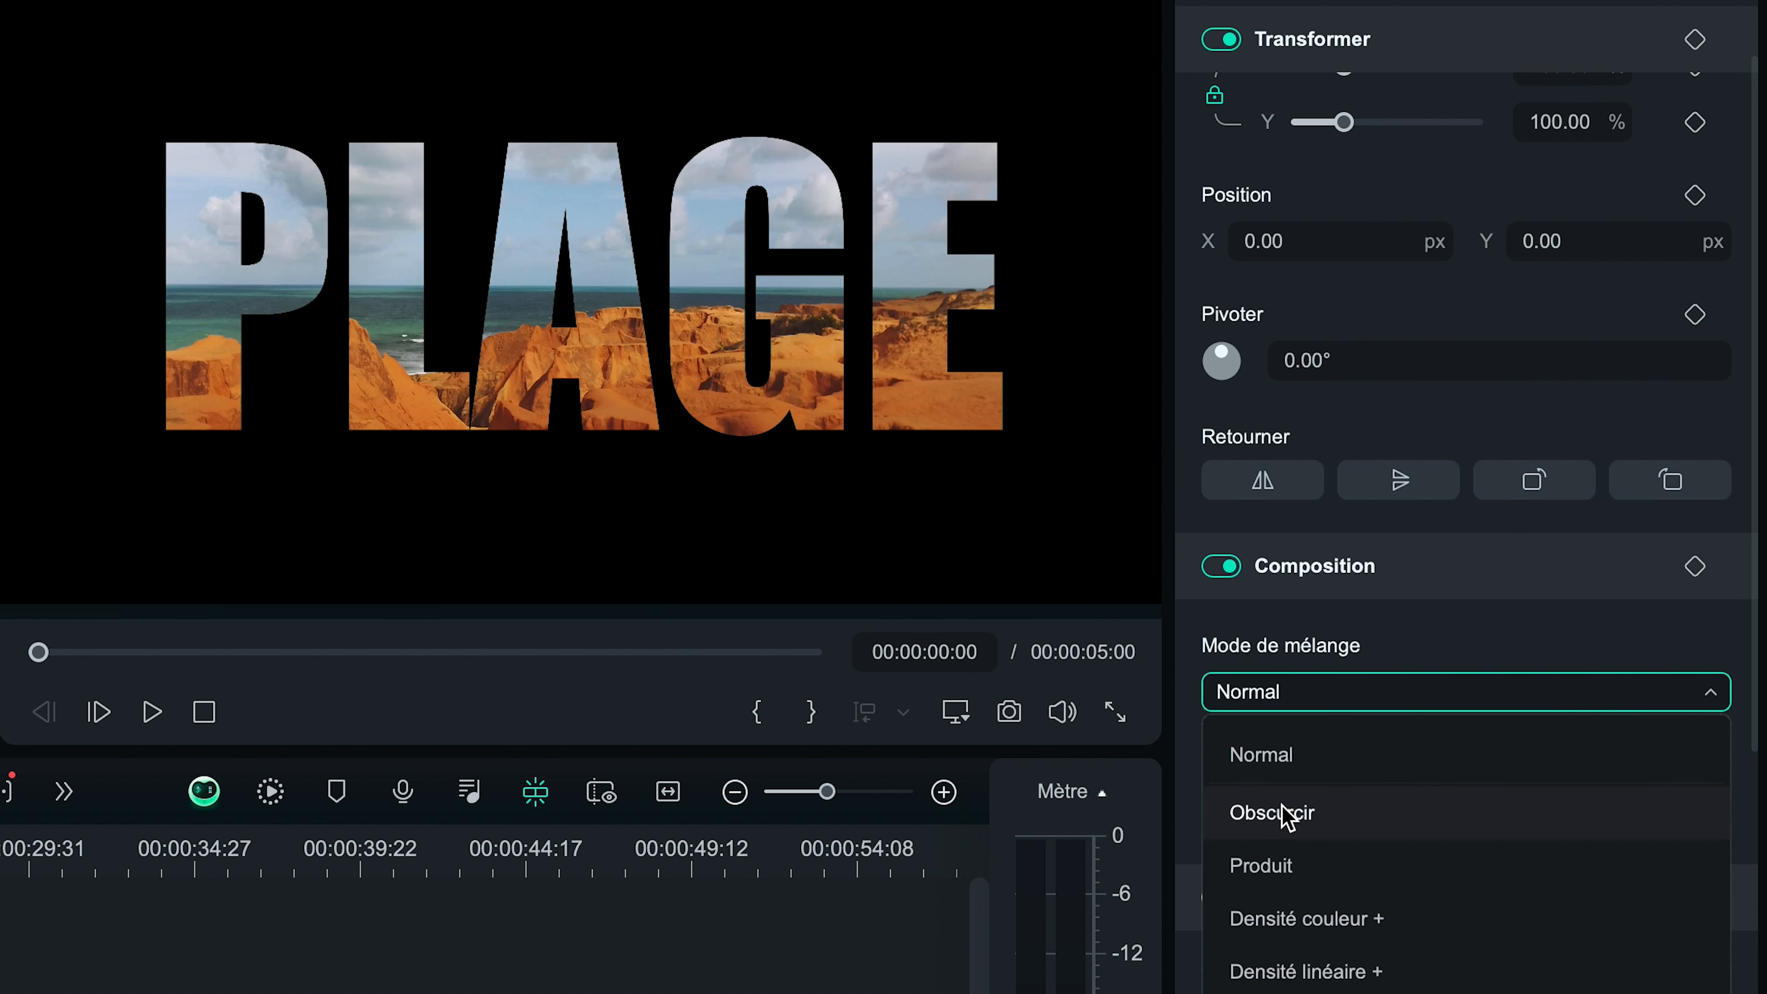
key("Return")
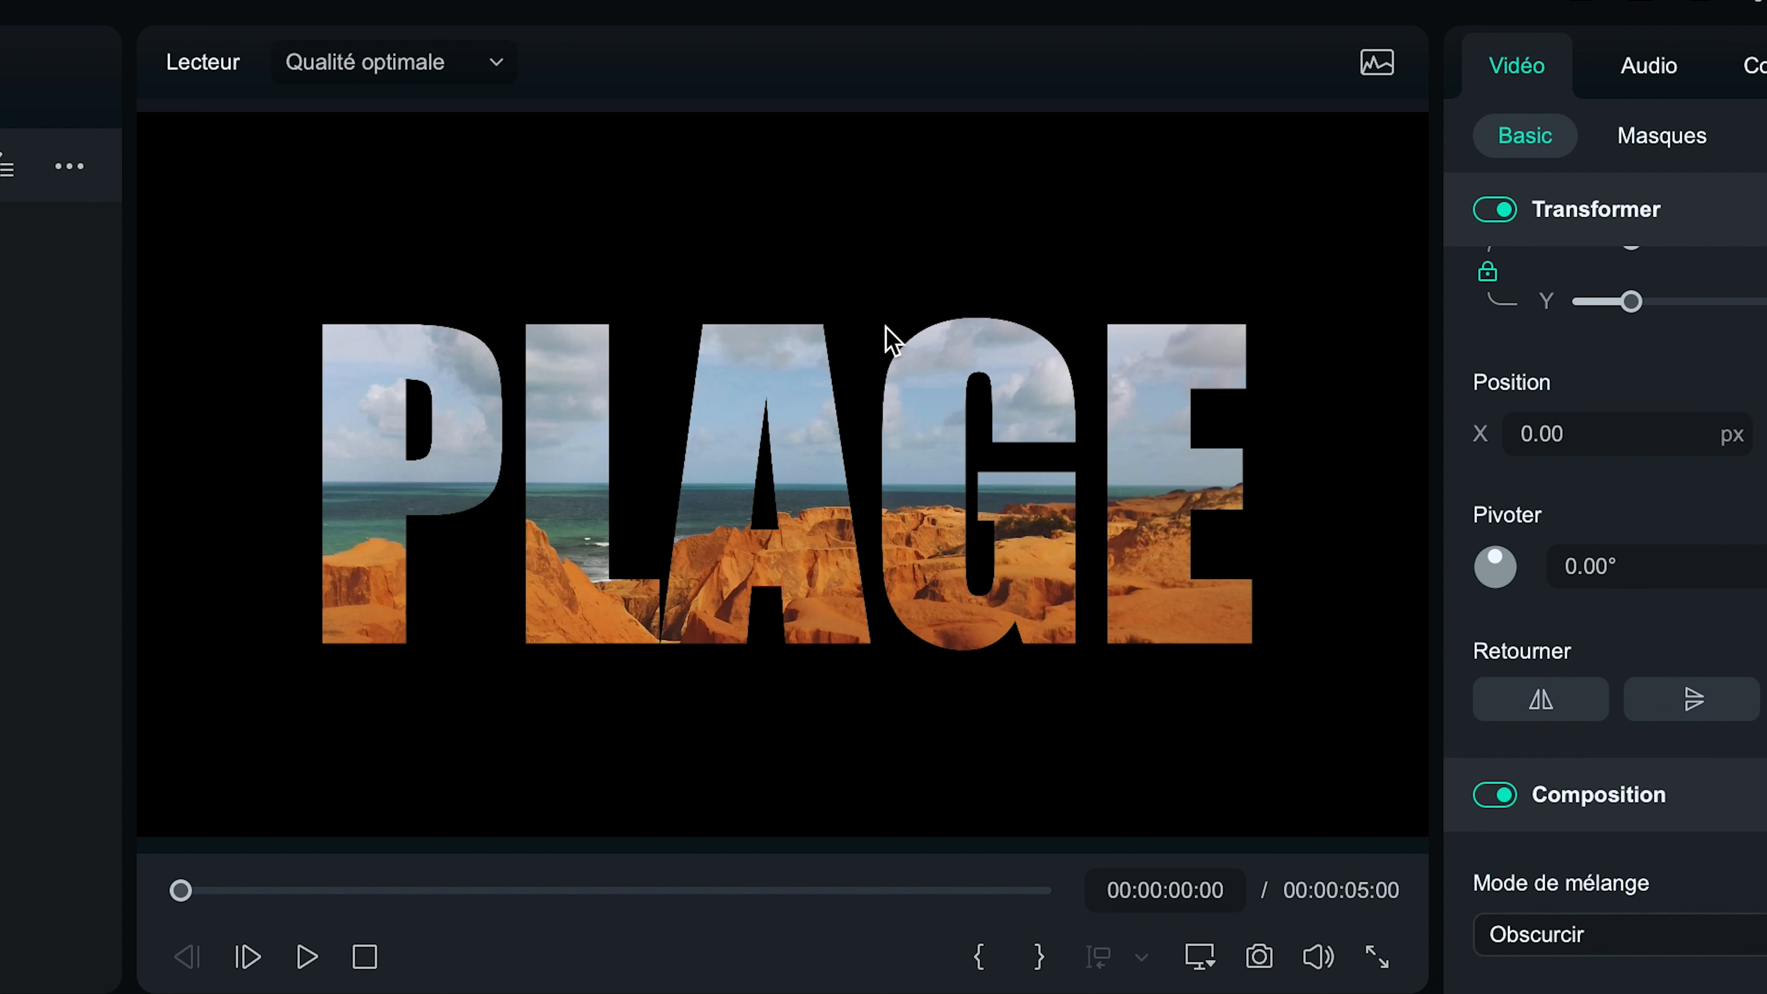
key("space")
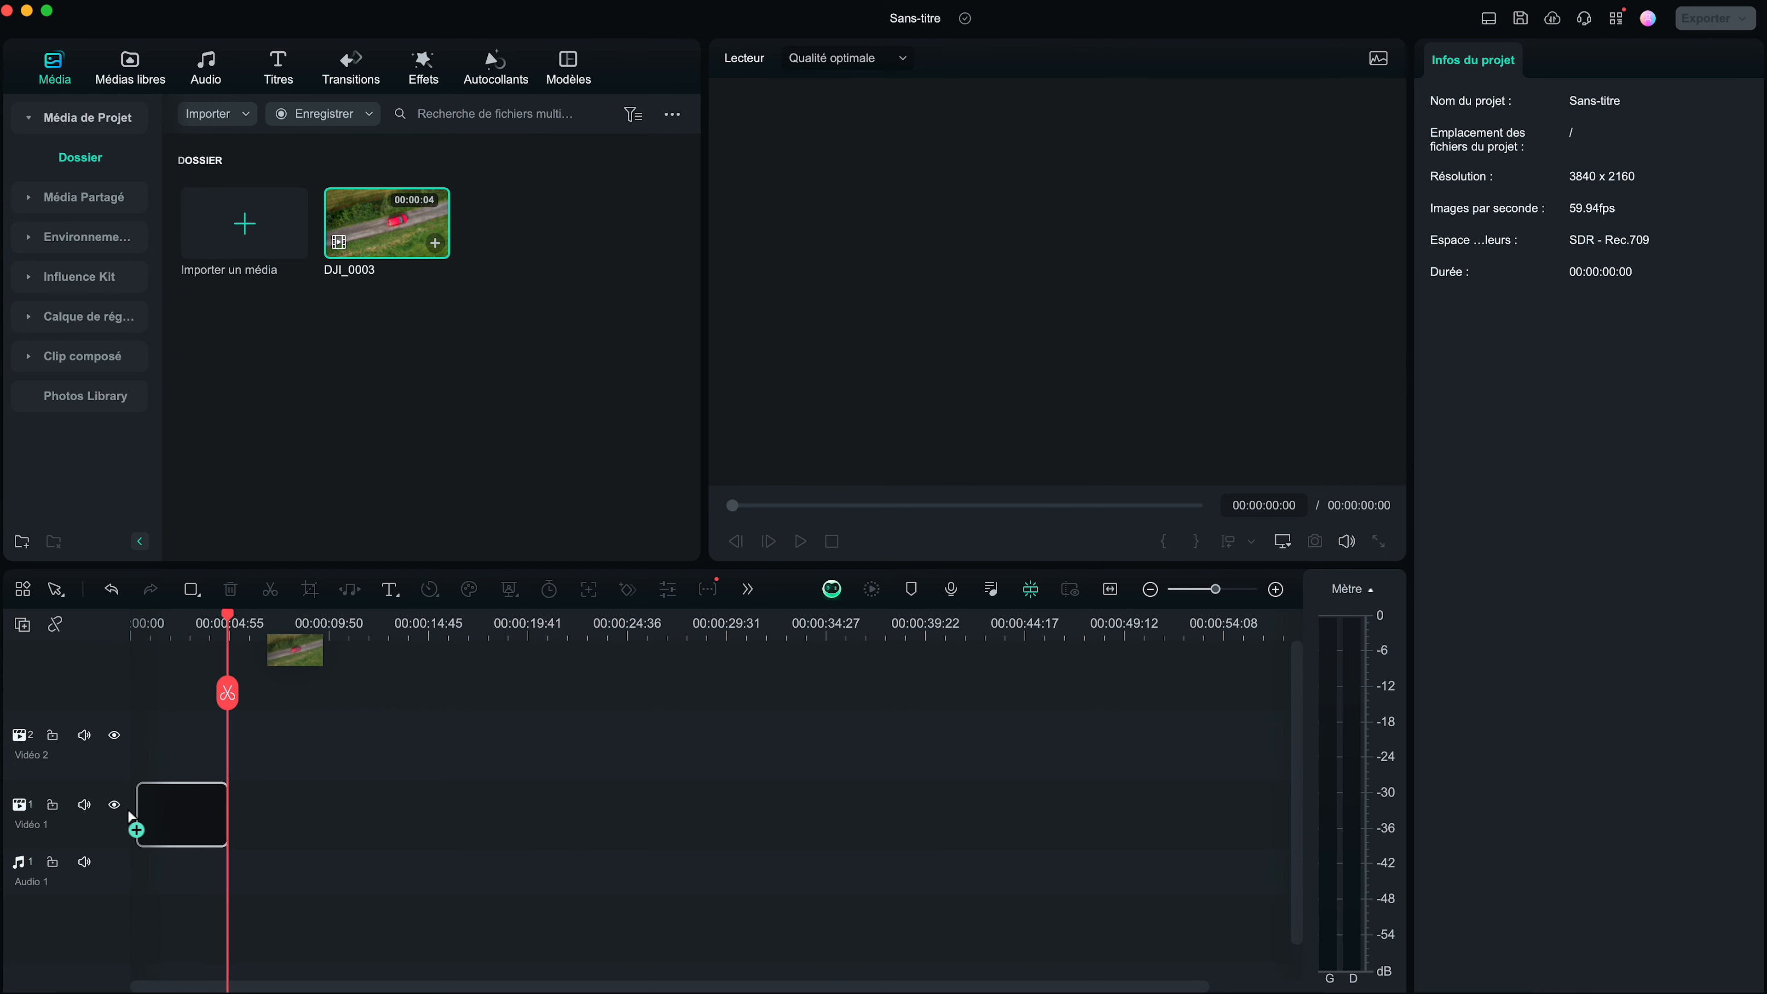
Step: Place the DJI_0003 clip at the start of the Vidéo 1 track and play it
left_click_drag(131, 814, 124, 811)
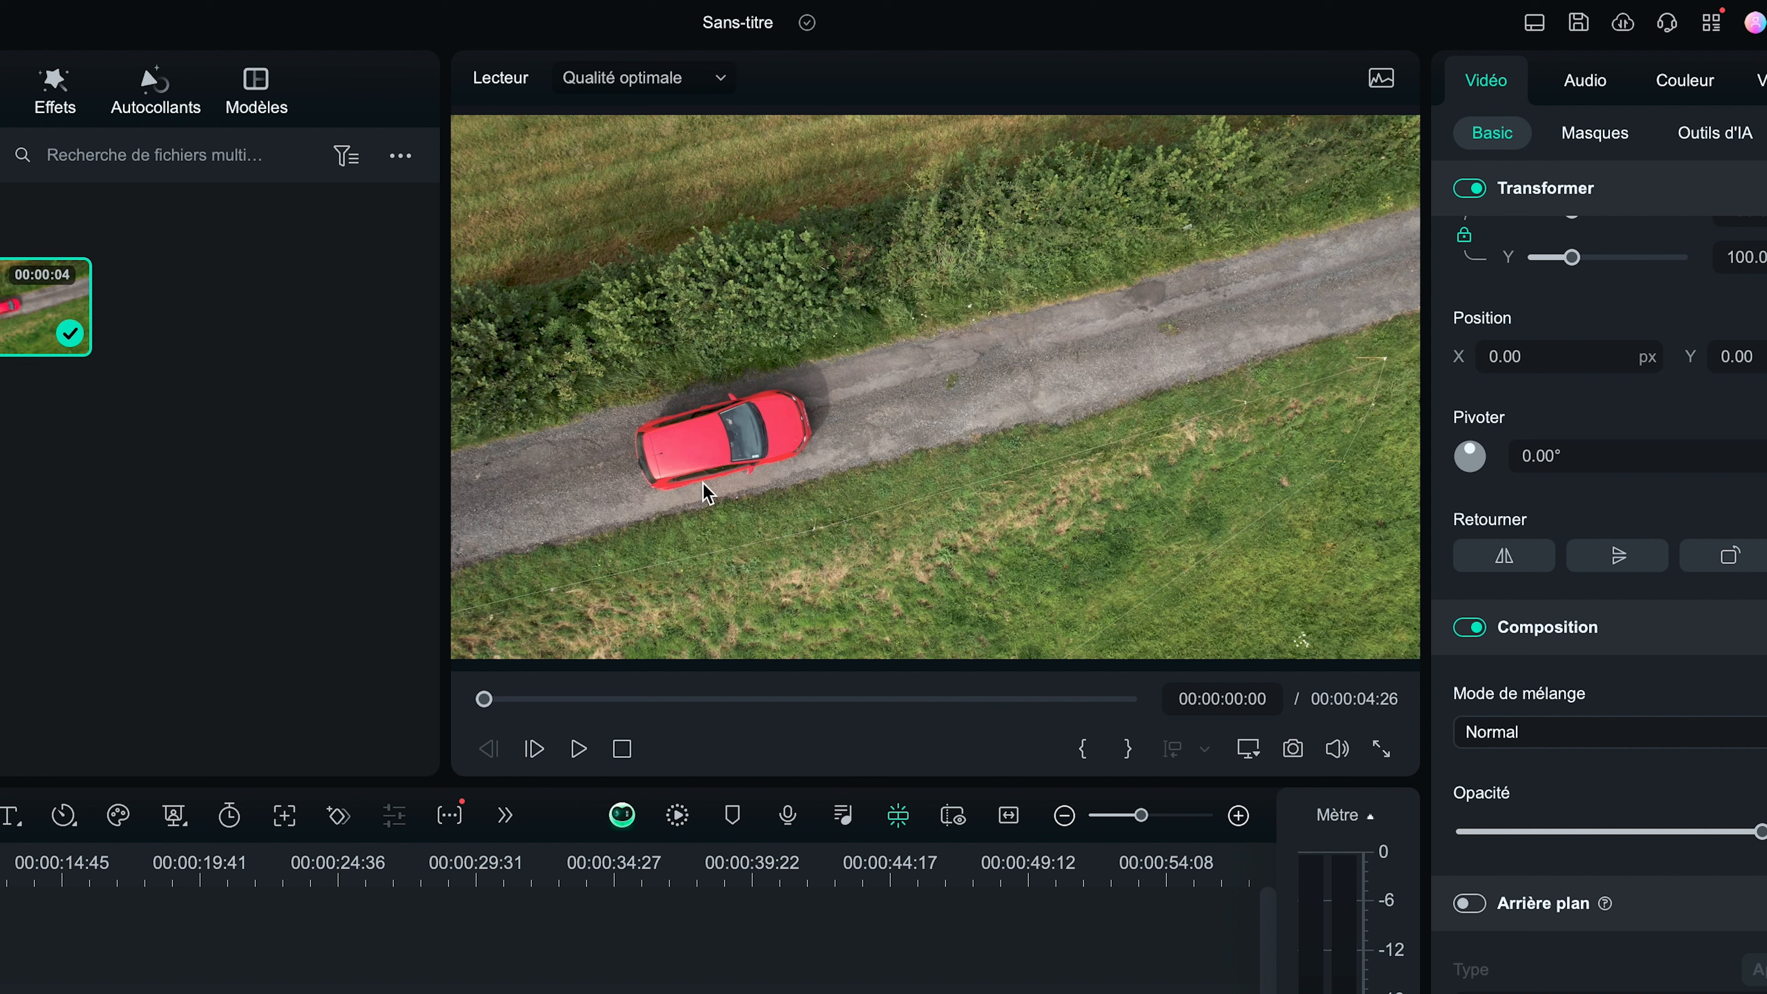
key("space")
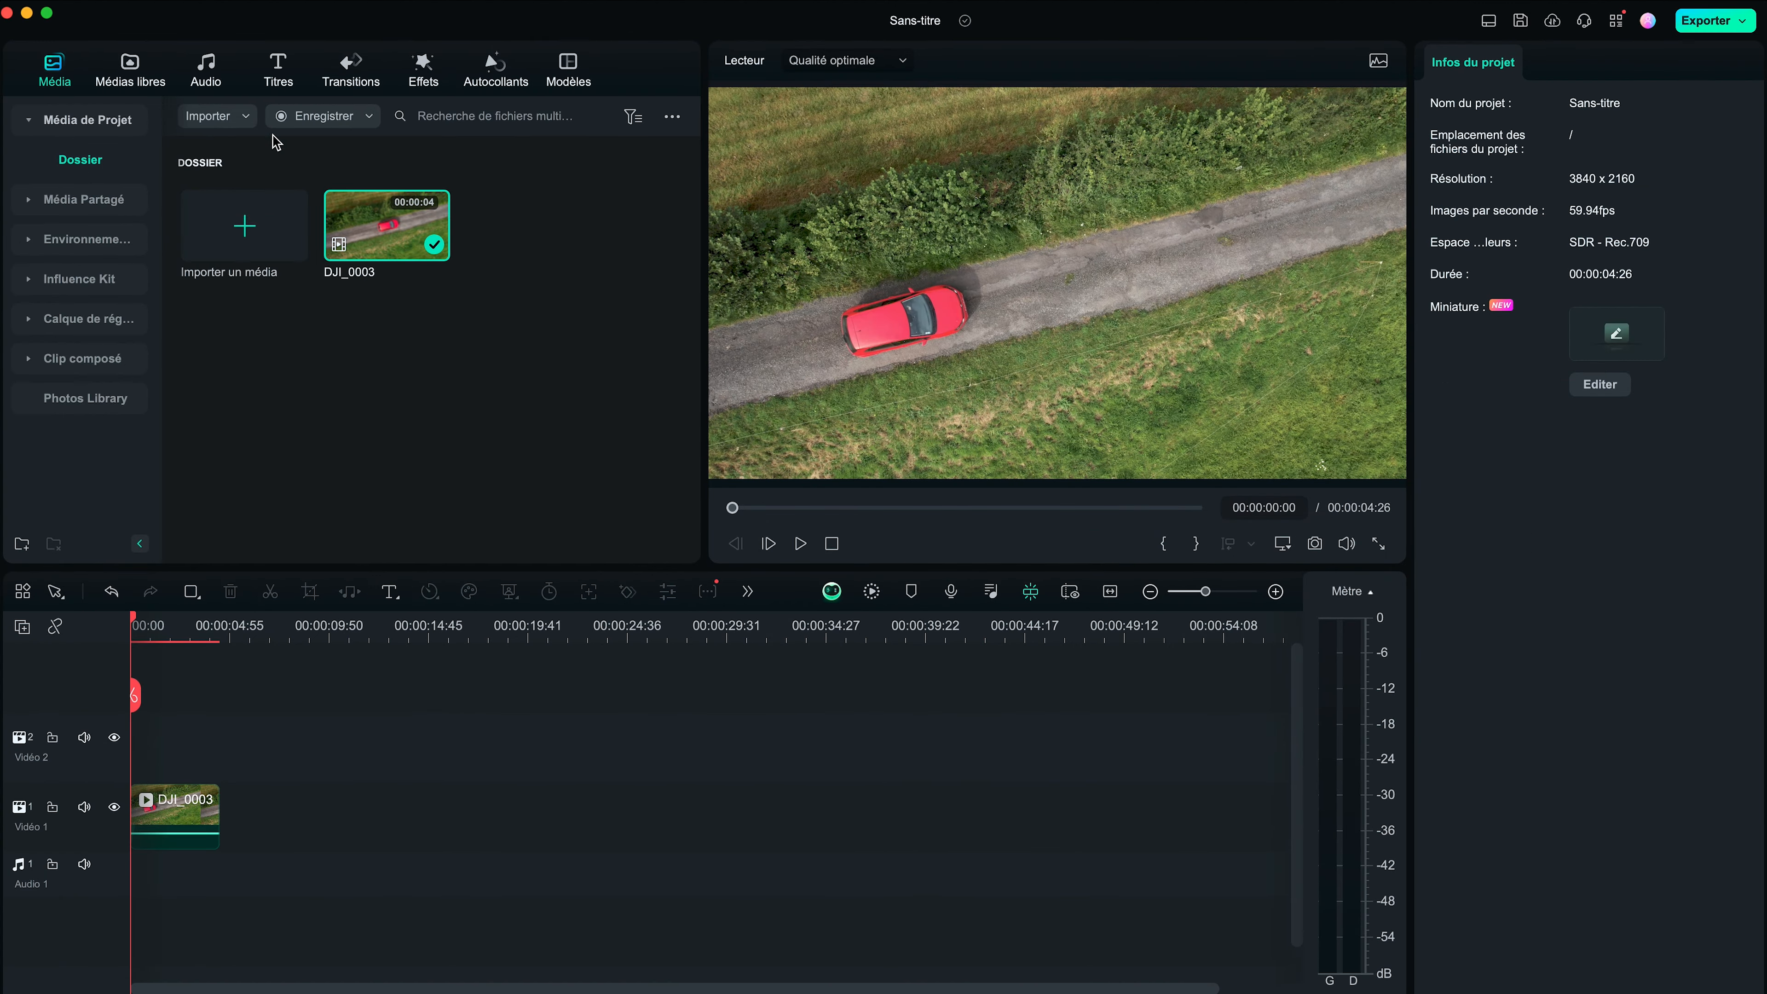
Step: Add a Défaut Titre on the track above the DJI_0003 clip and set its text to NICORAMA
left_click(279, 89)
left_click_drag(244, 221, 219, 759)
left_click(1275, 590)
triple_click(1456, 207)
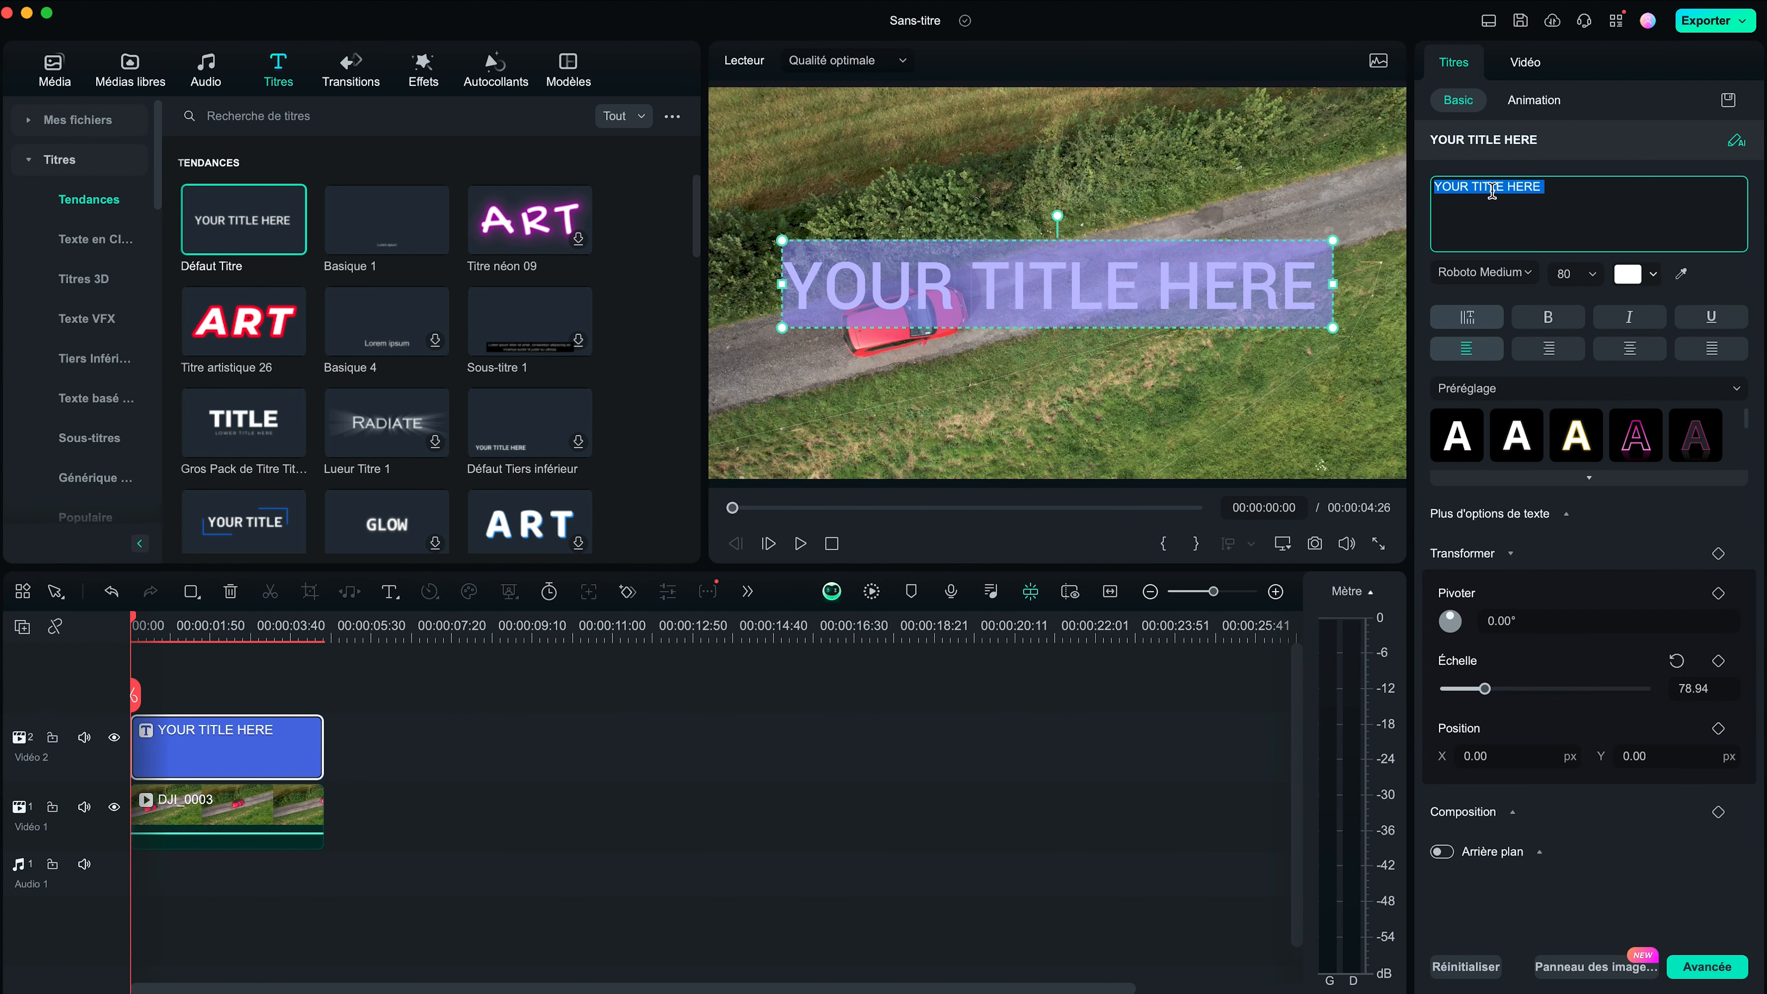
type("NICORAMA")
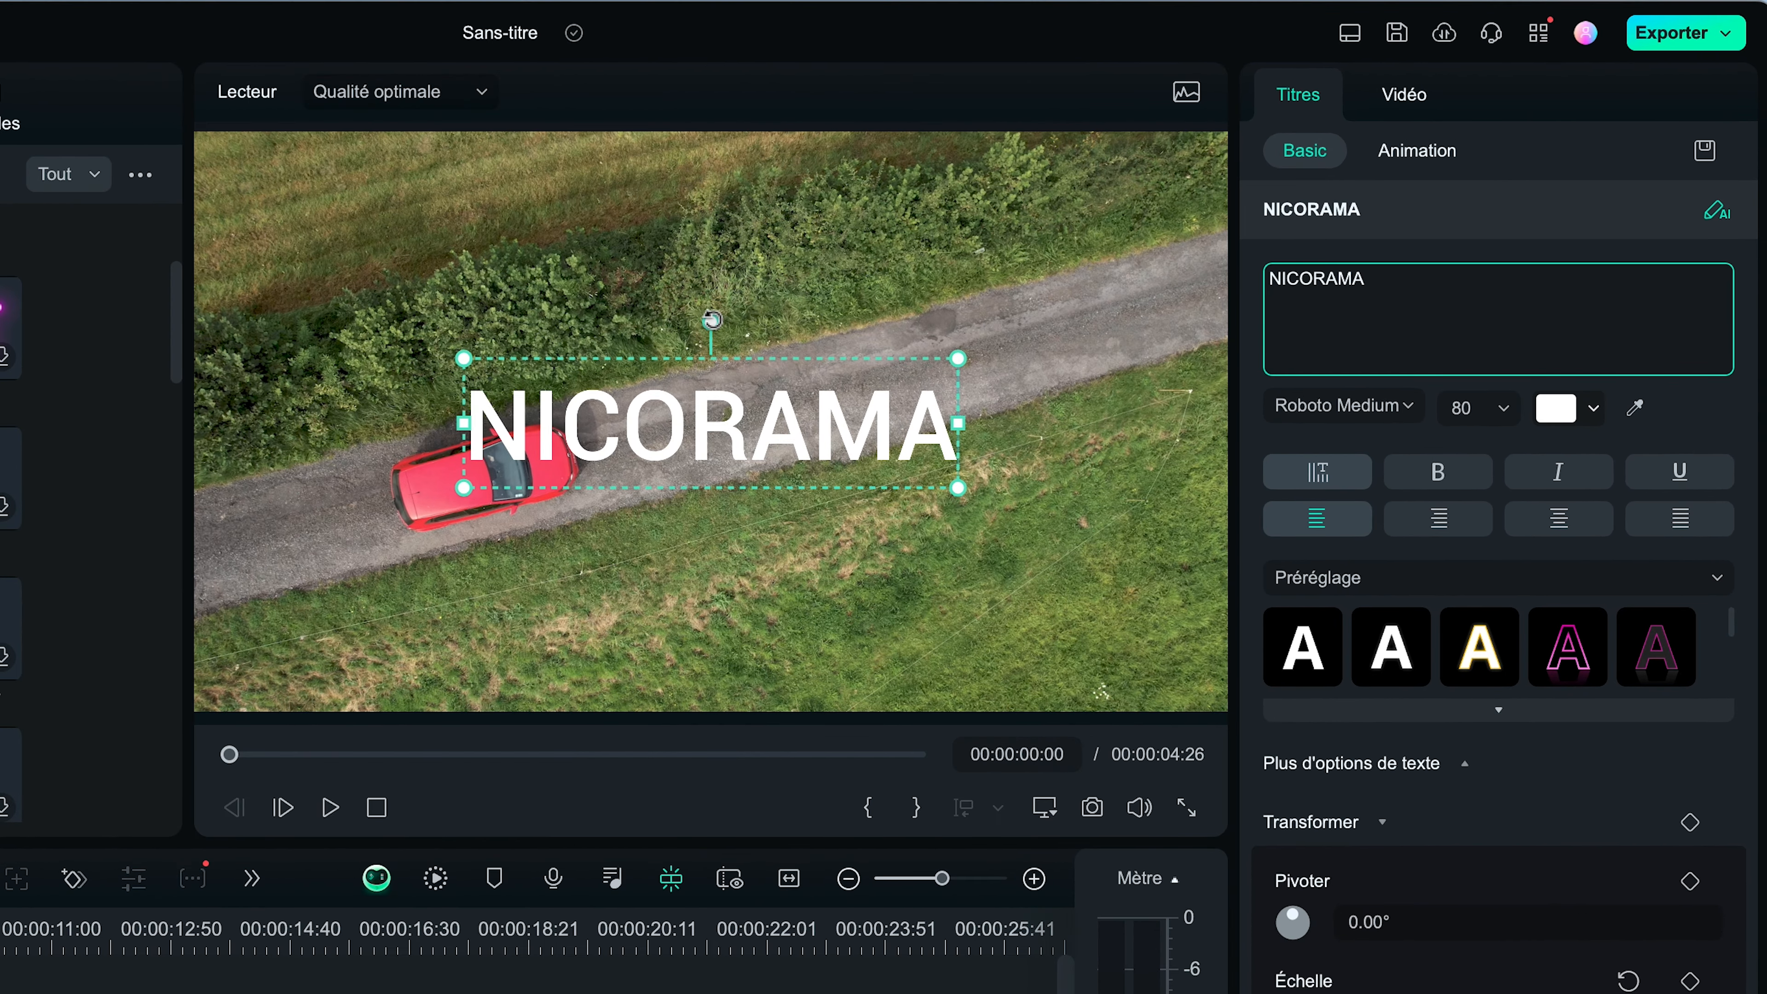
Step: Align the NICORAMA title with the road in front of the car, rotated about -14.5° with font size 62
left_click_drag(711, 320, 689, 328)
left_click_drag(696, 443, 691, 438)
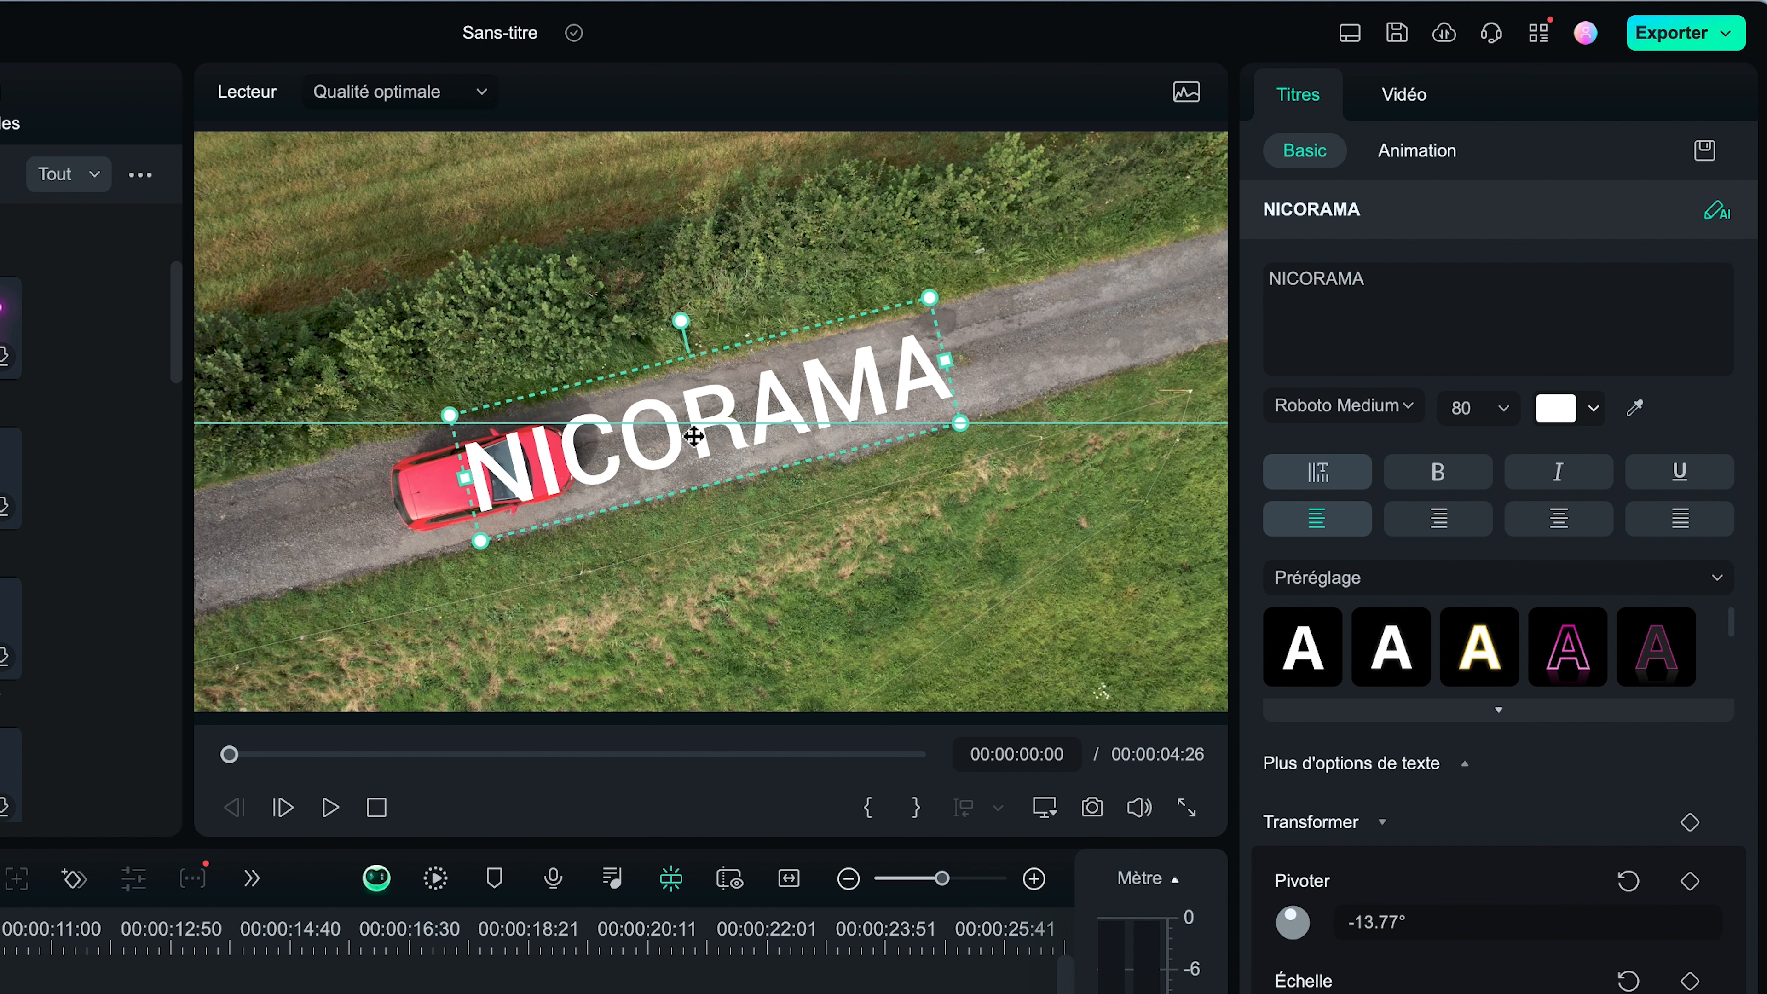
left_click(1474, 407)
left_click_drag(1517, 601, 1516, 592)
left_click(1462, 462)
left_click_drag(724, 428, 734, 426)
left_click_drag(694, 336, 693, 338)
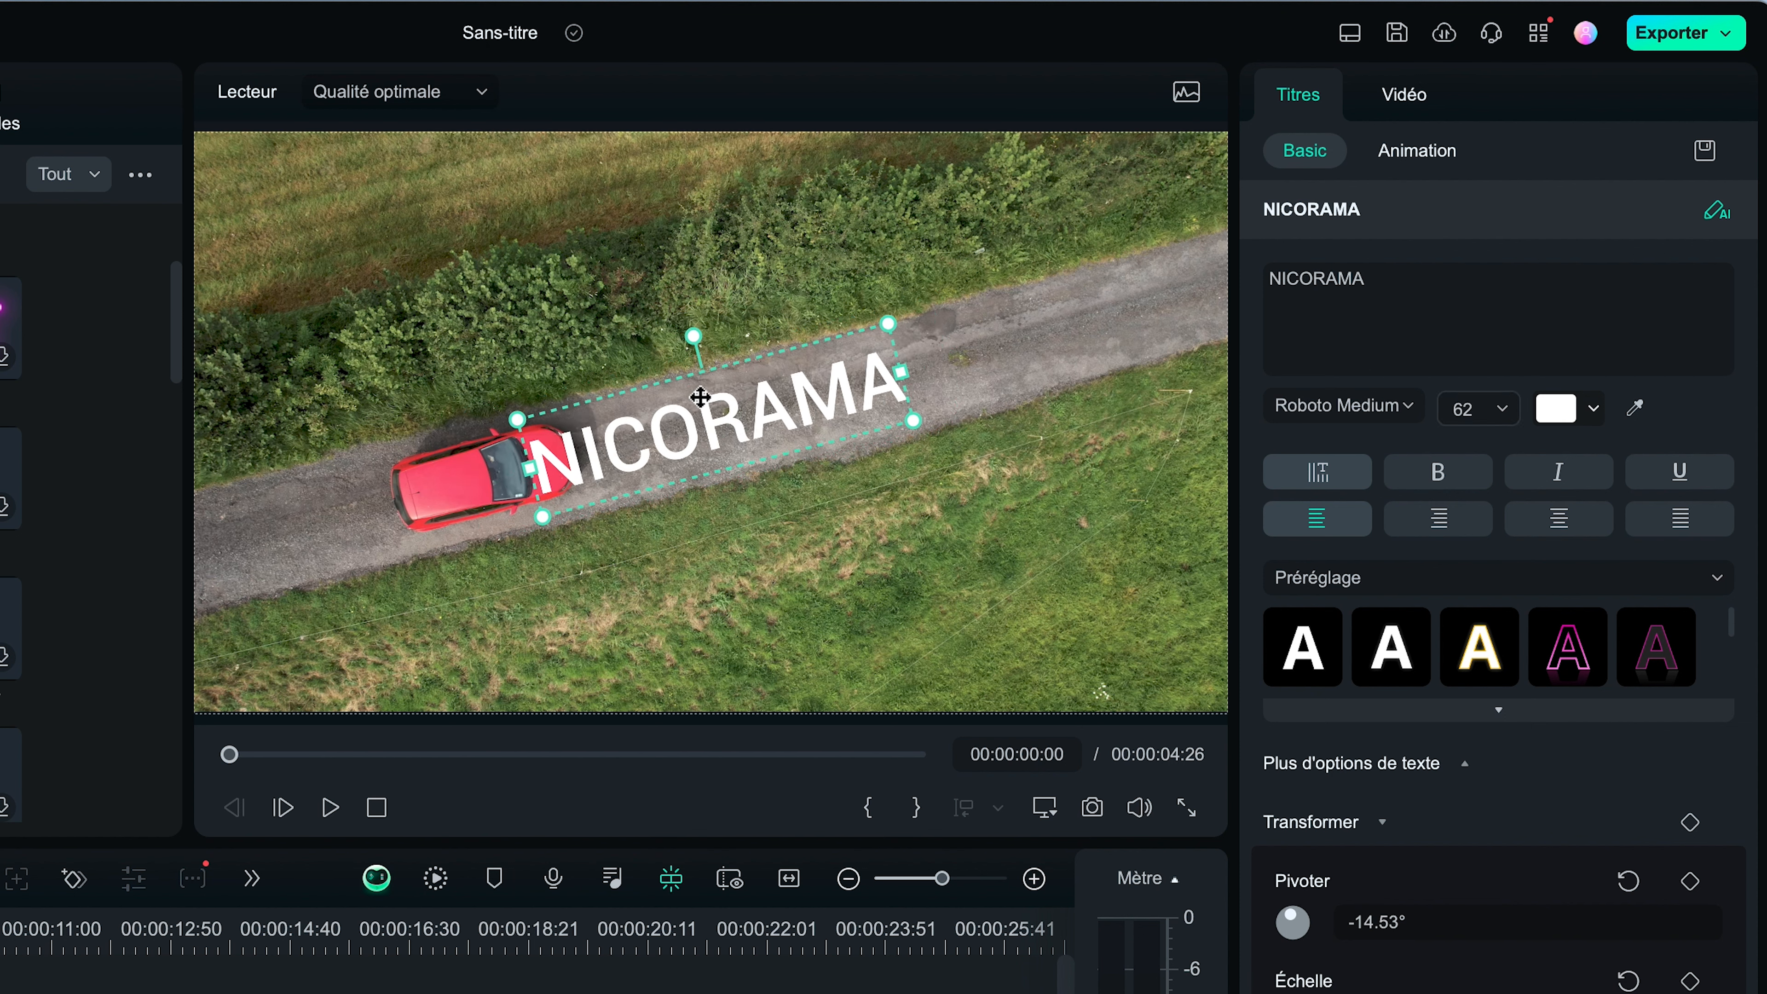
left_click_drag(701, 425, 701, 420)
key("Escape")
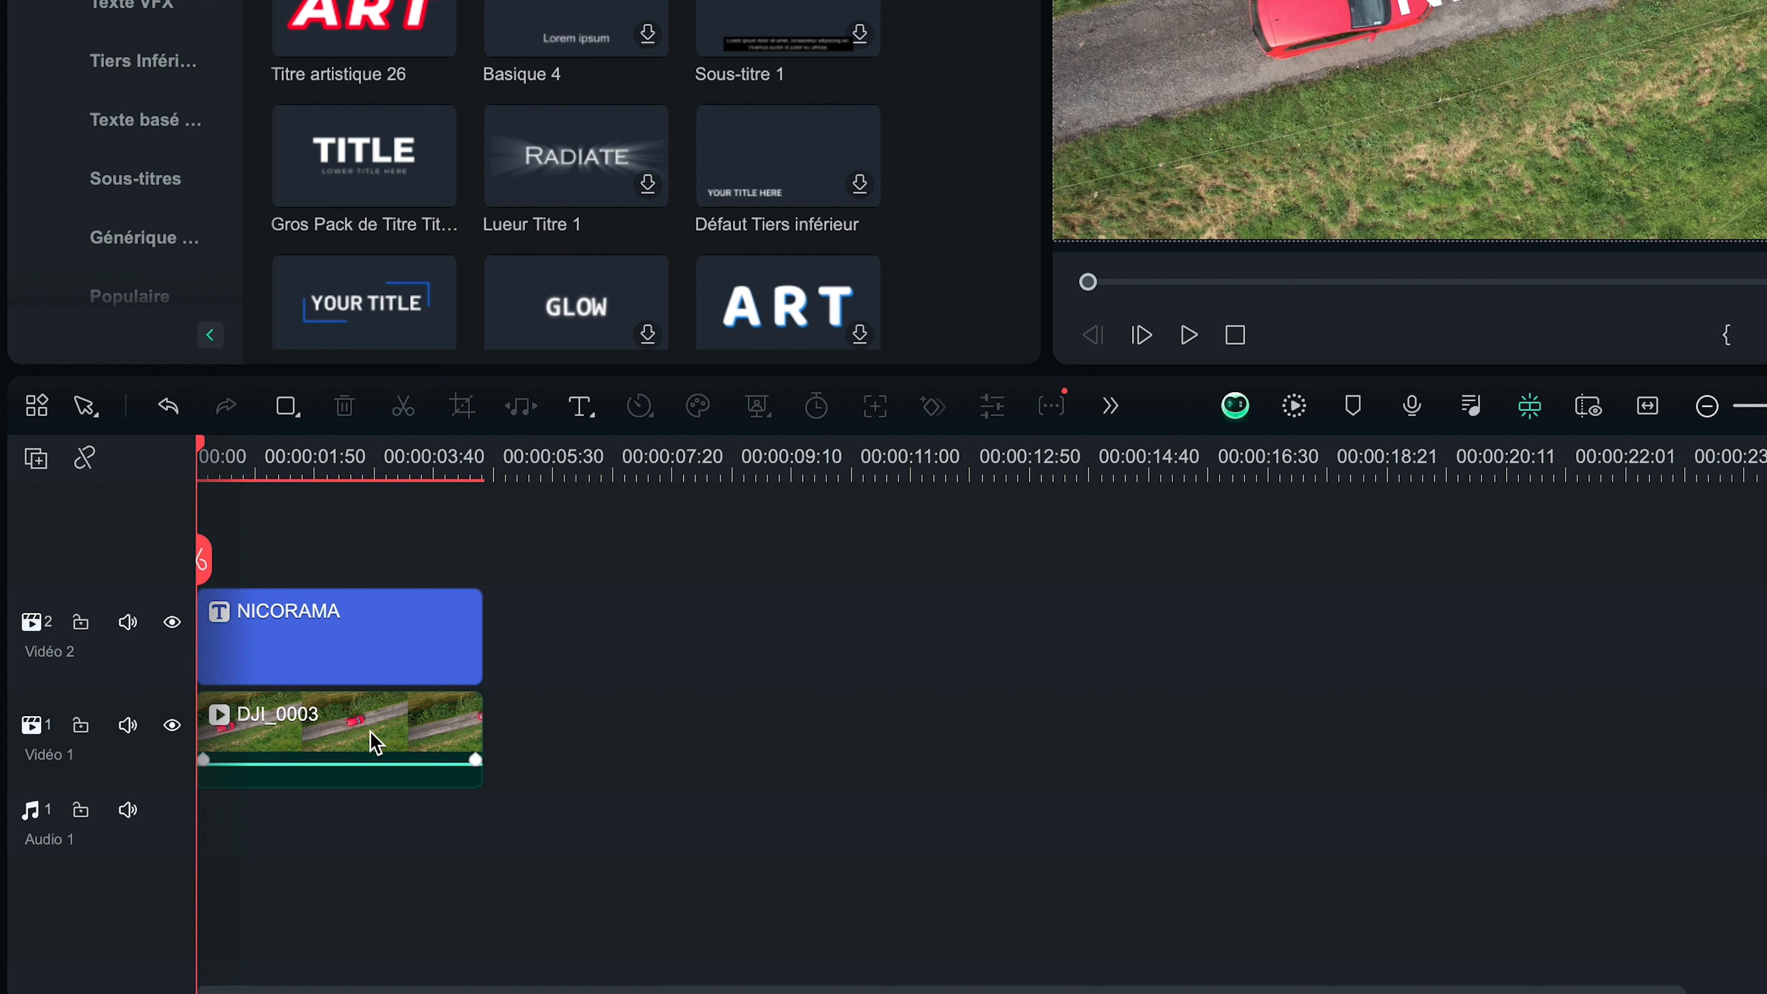
Step: Duplicate the DJI_0003 clip onto a track above the NICORAMA title and return the playhead to the start
left_click_drag(348, 738, 361, 558)
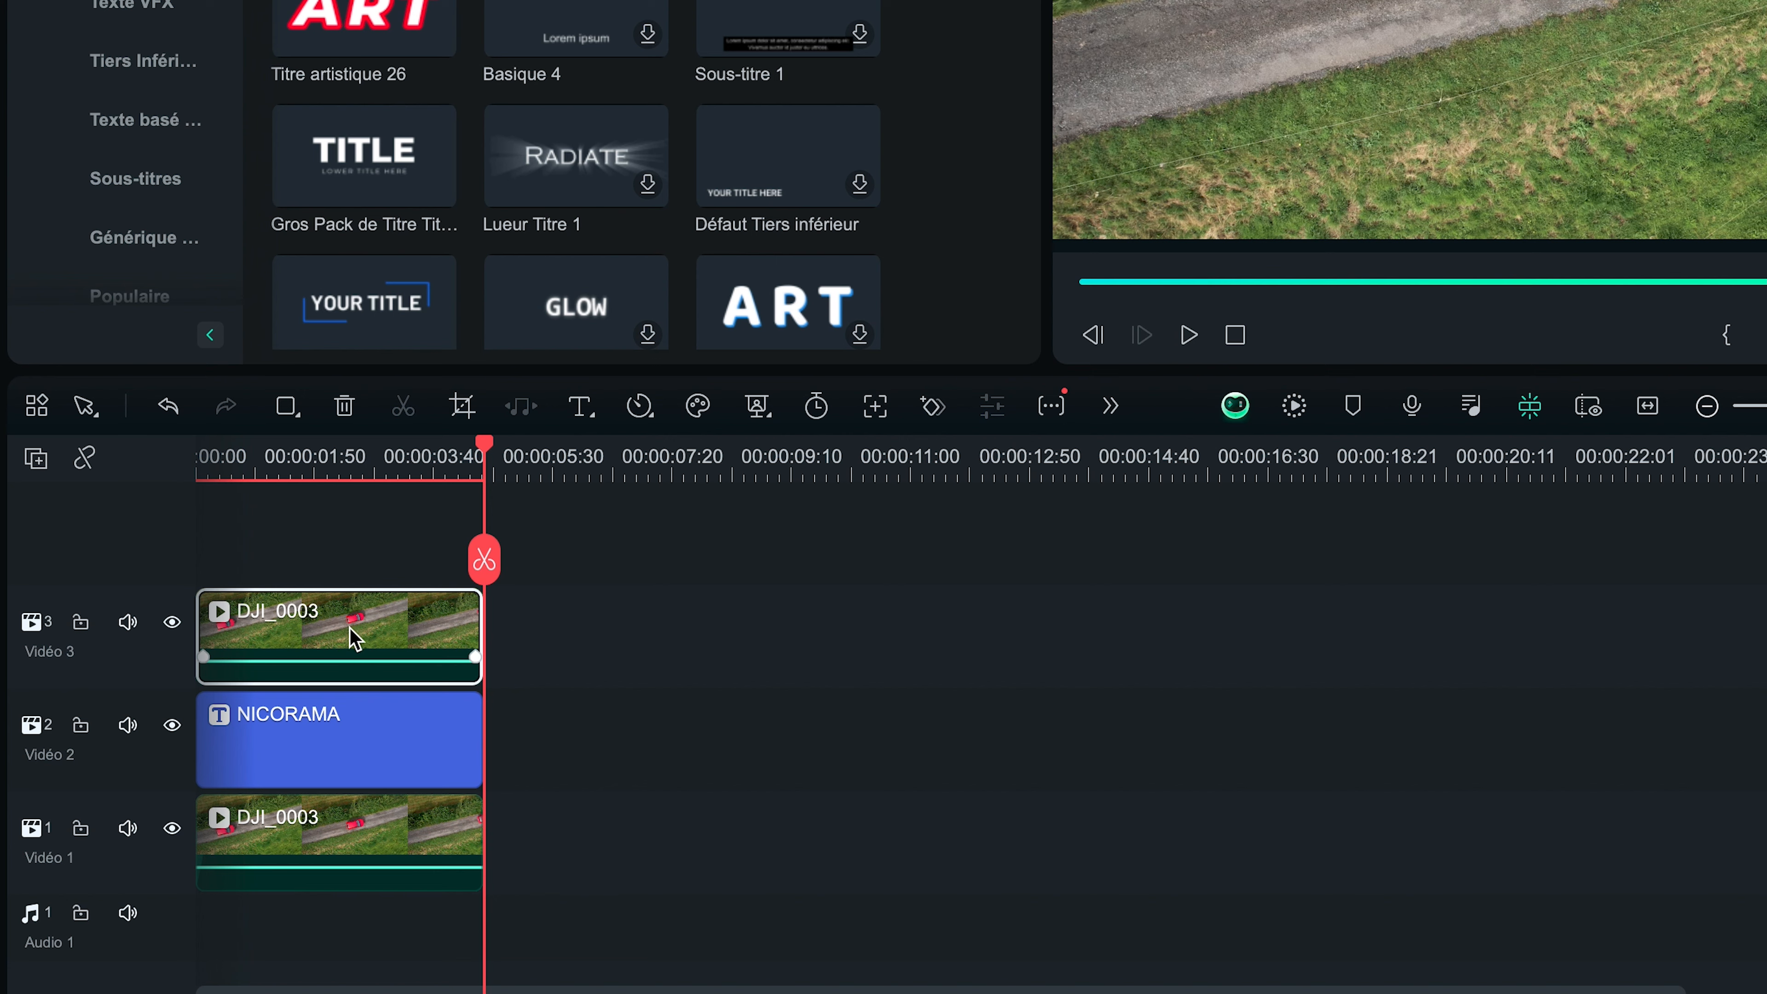
left_click_drag(487, 454, 139, 473)
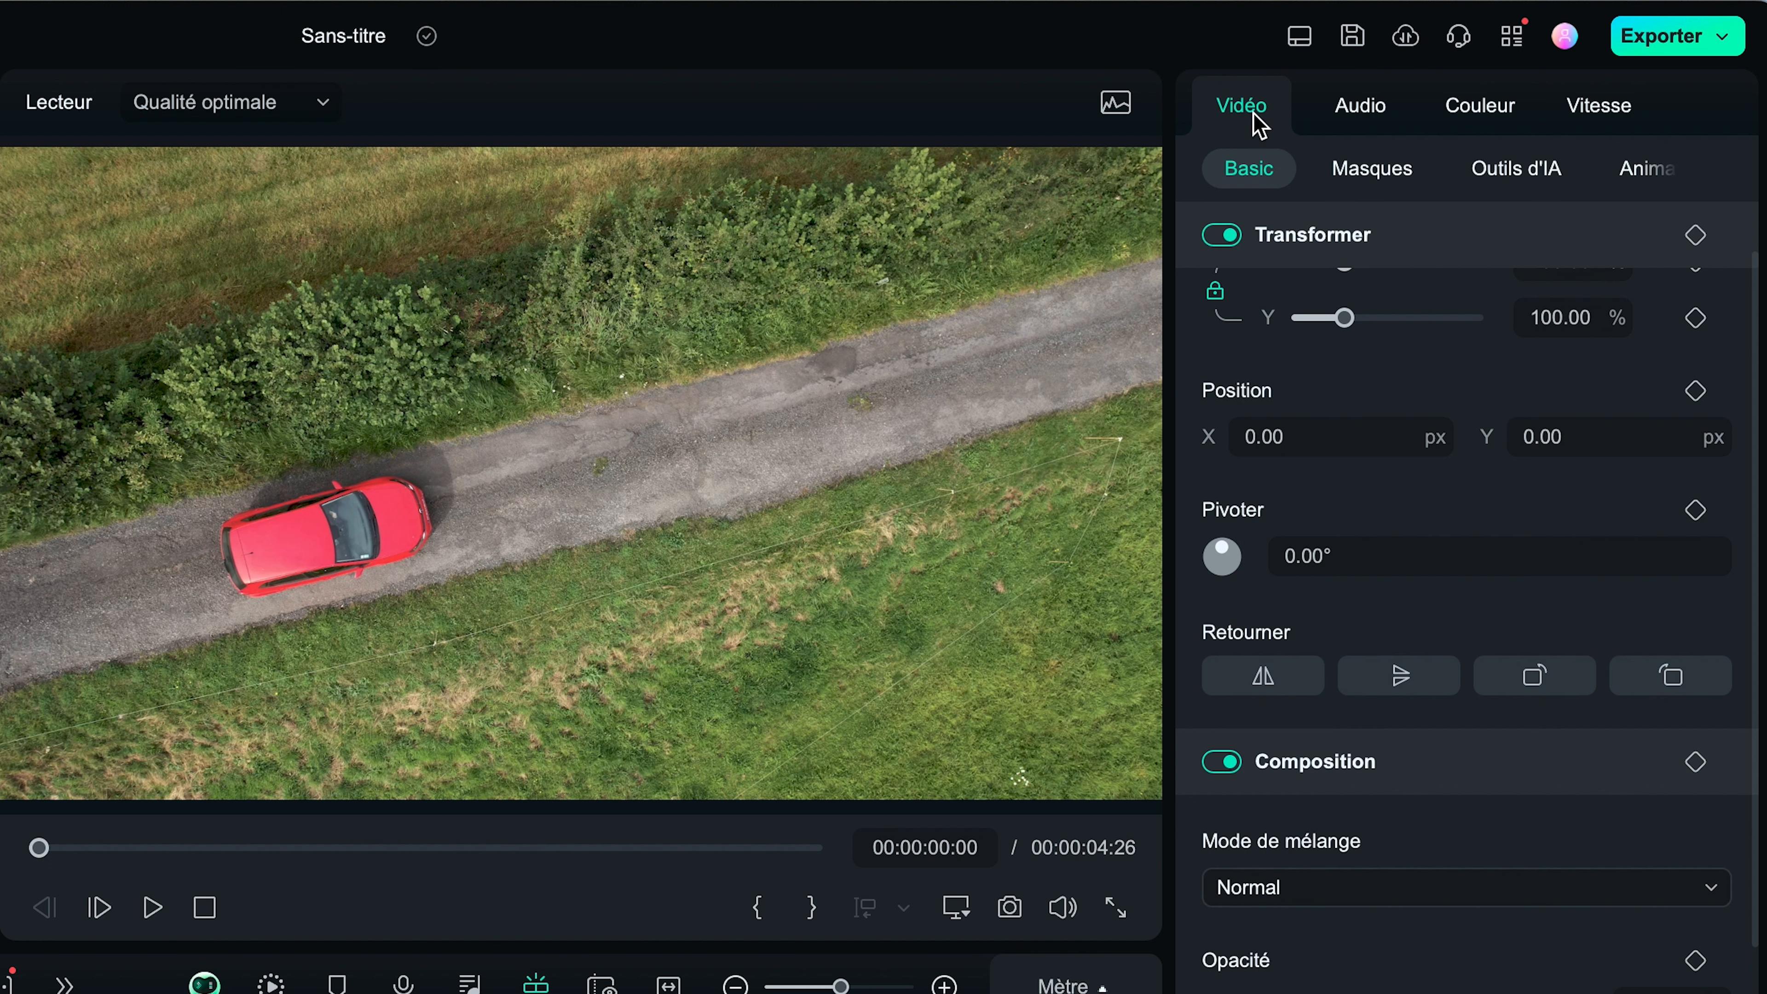
Step: Enable Découpe intelligente on the upper DJI_0003 clip and mark the red car with a brush of size 18
left_click(1517, 170)
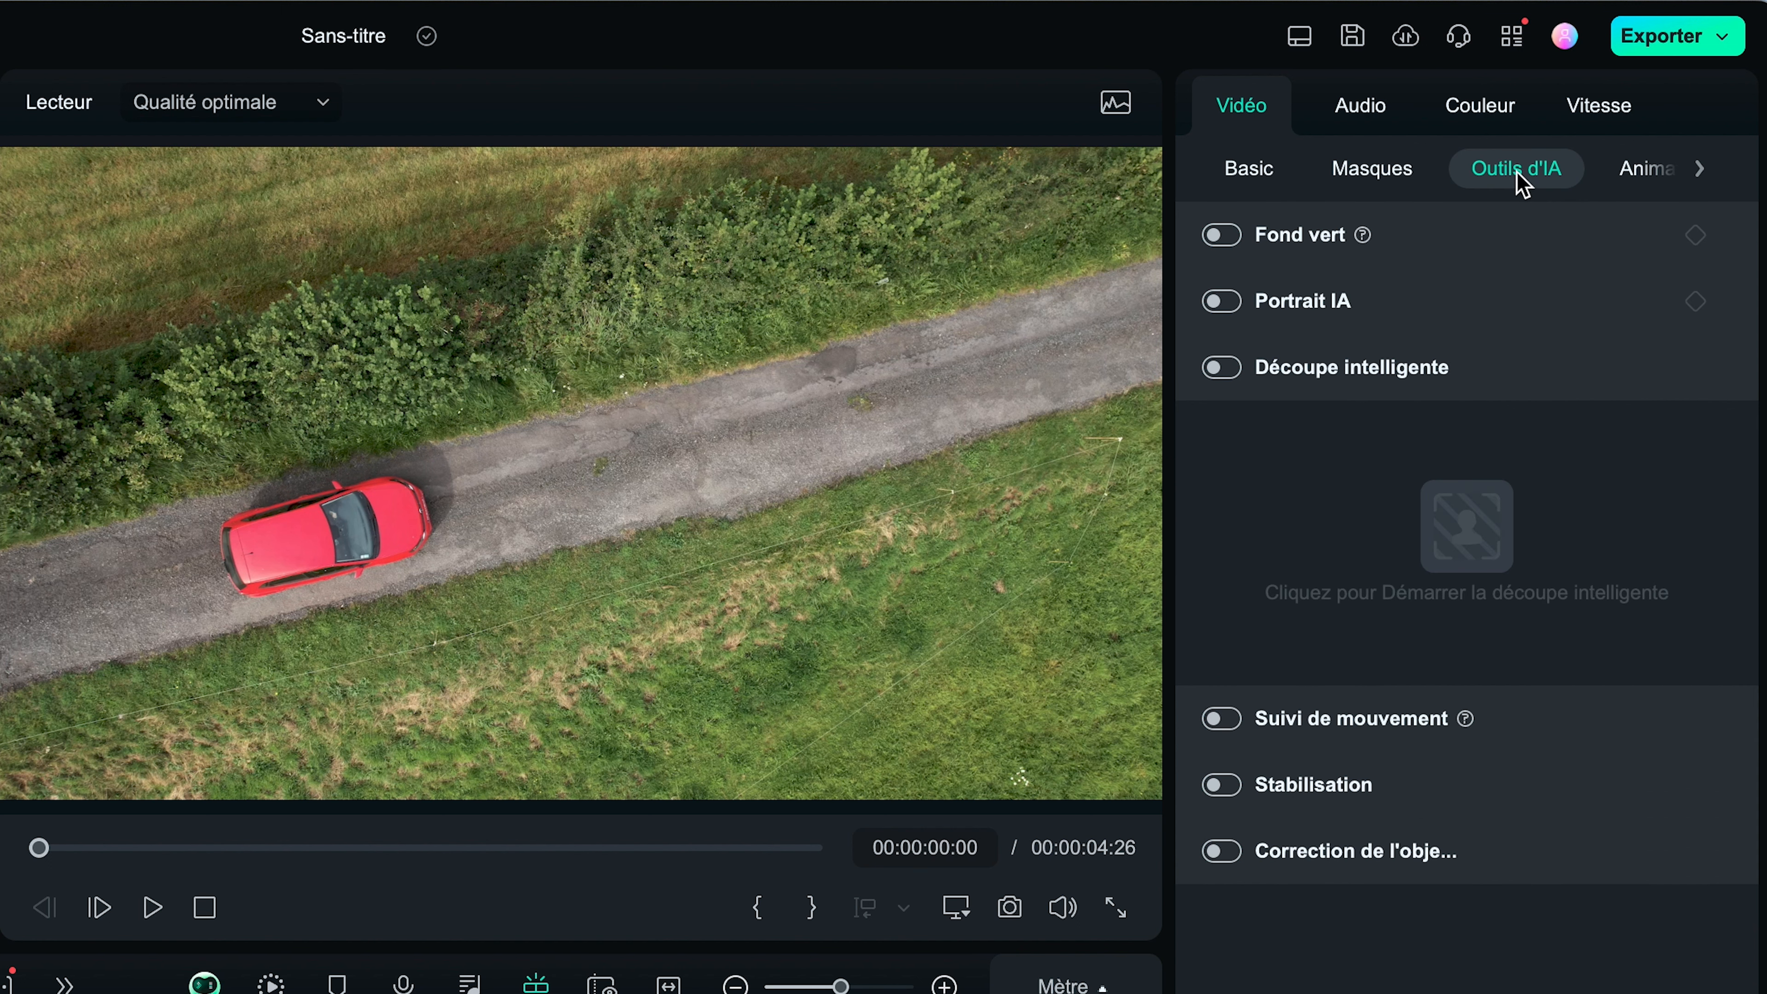
left_click(1221, 369)
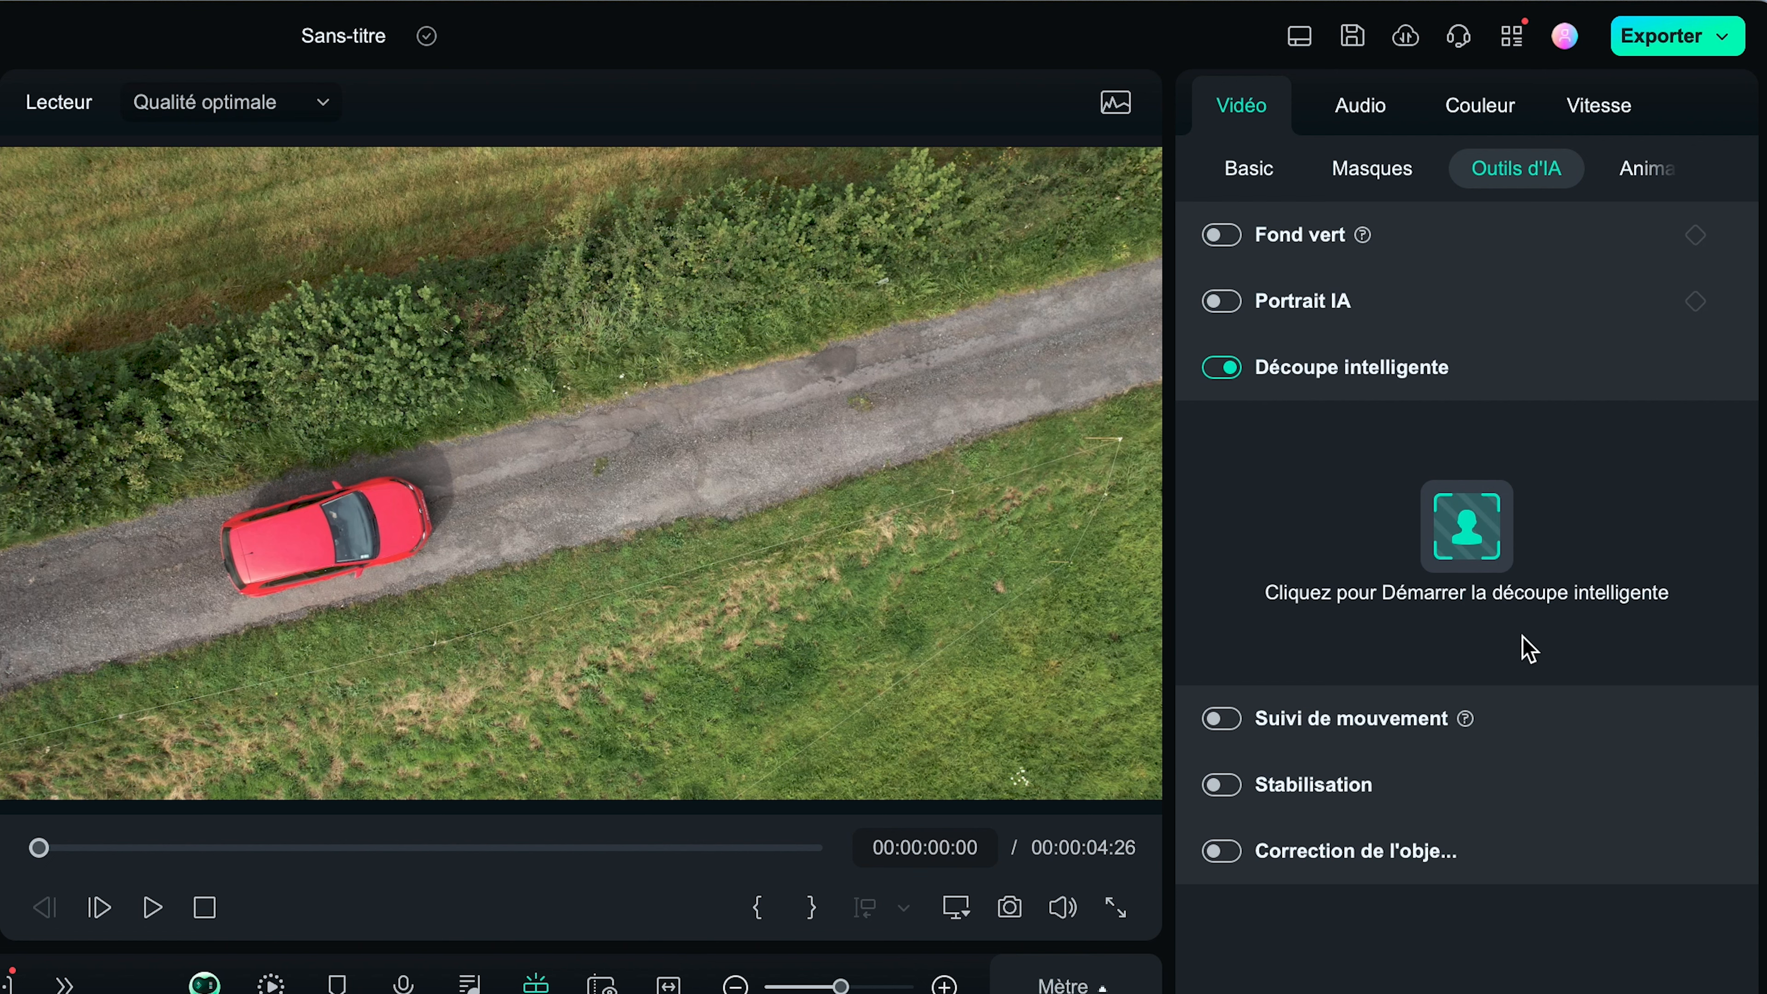
left_click(1466, 529)
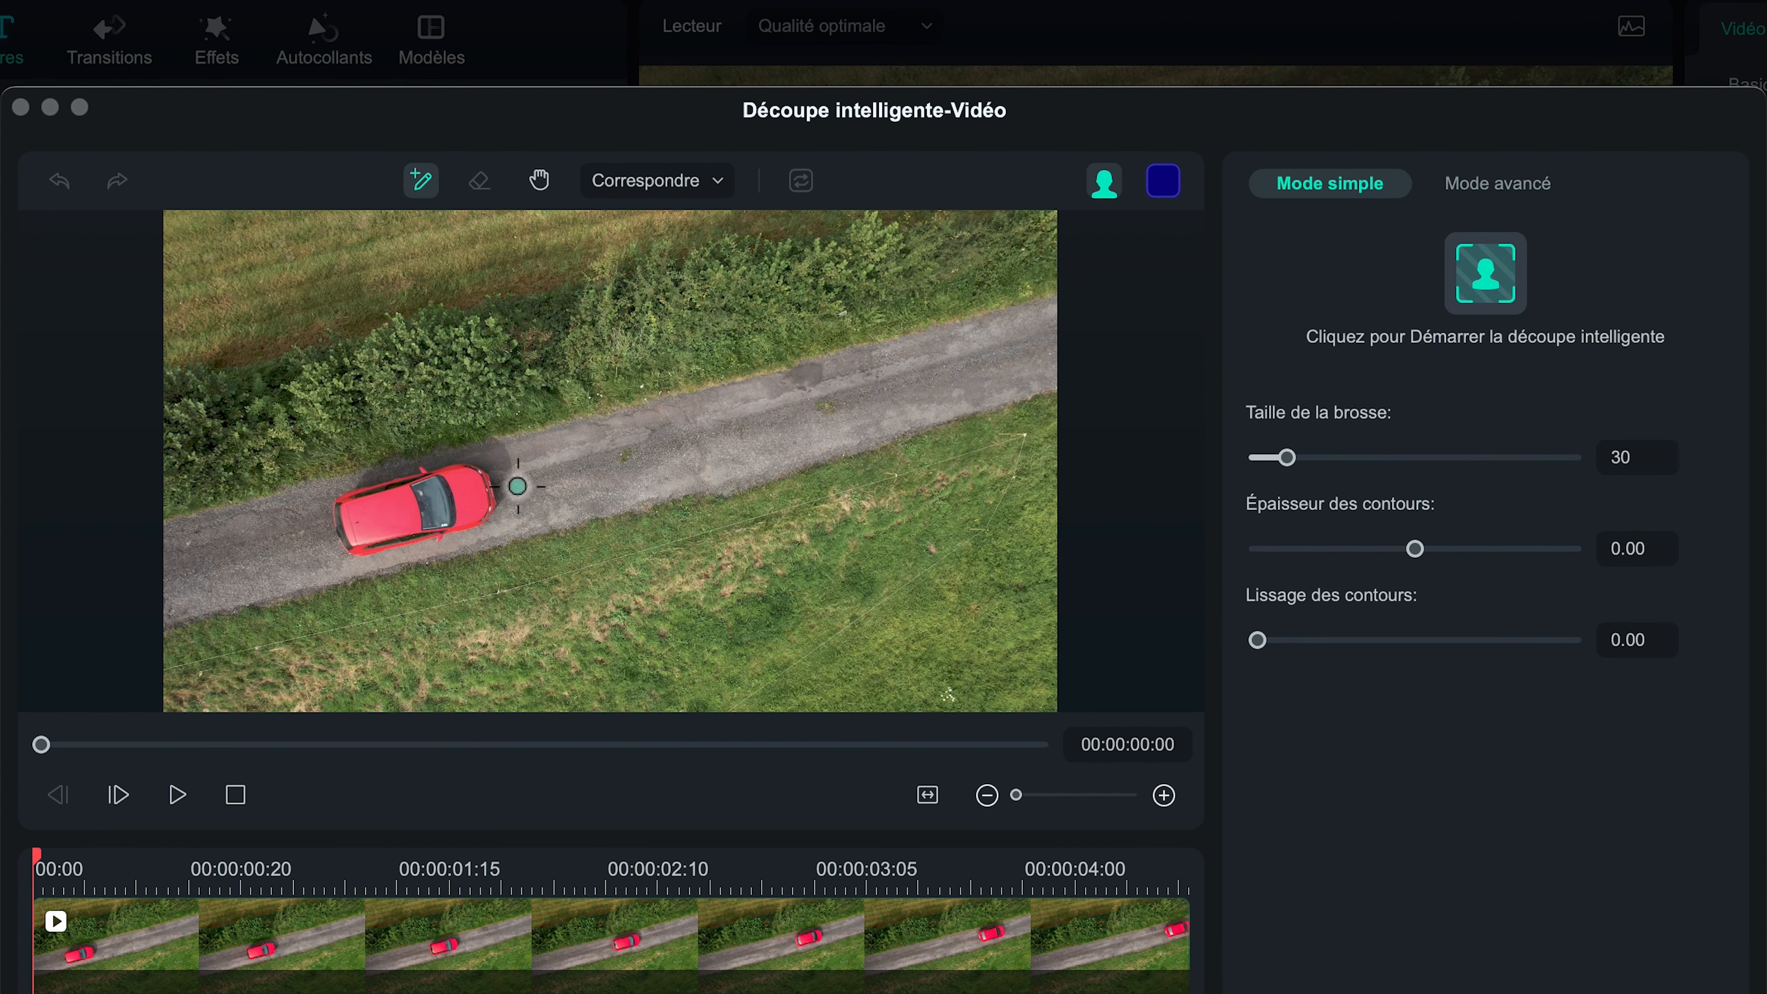
mouse_move(1269, 422)
left_mouse_down()
mouse_move(1253, 422)
mouse_move(1275, 459)
left_mouse_up()
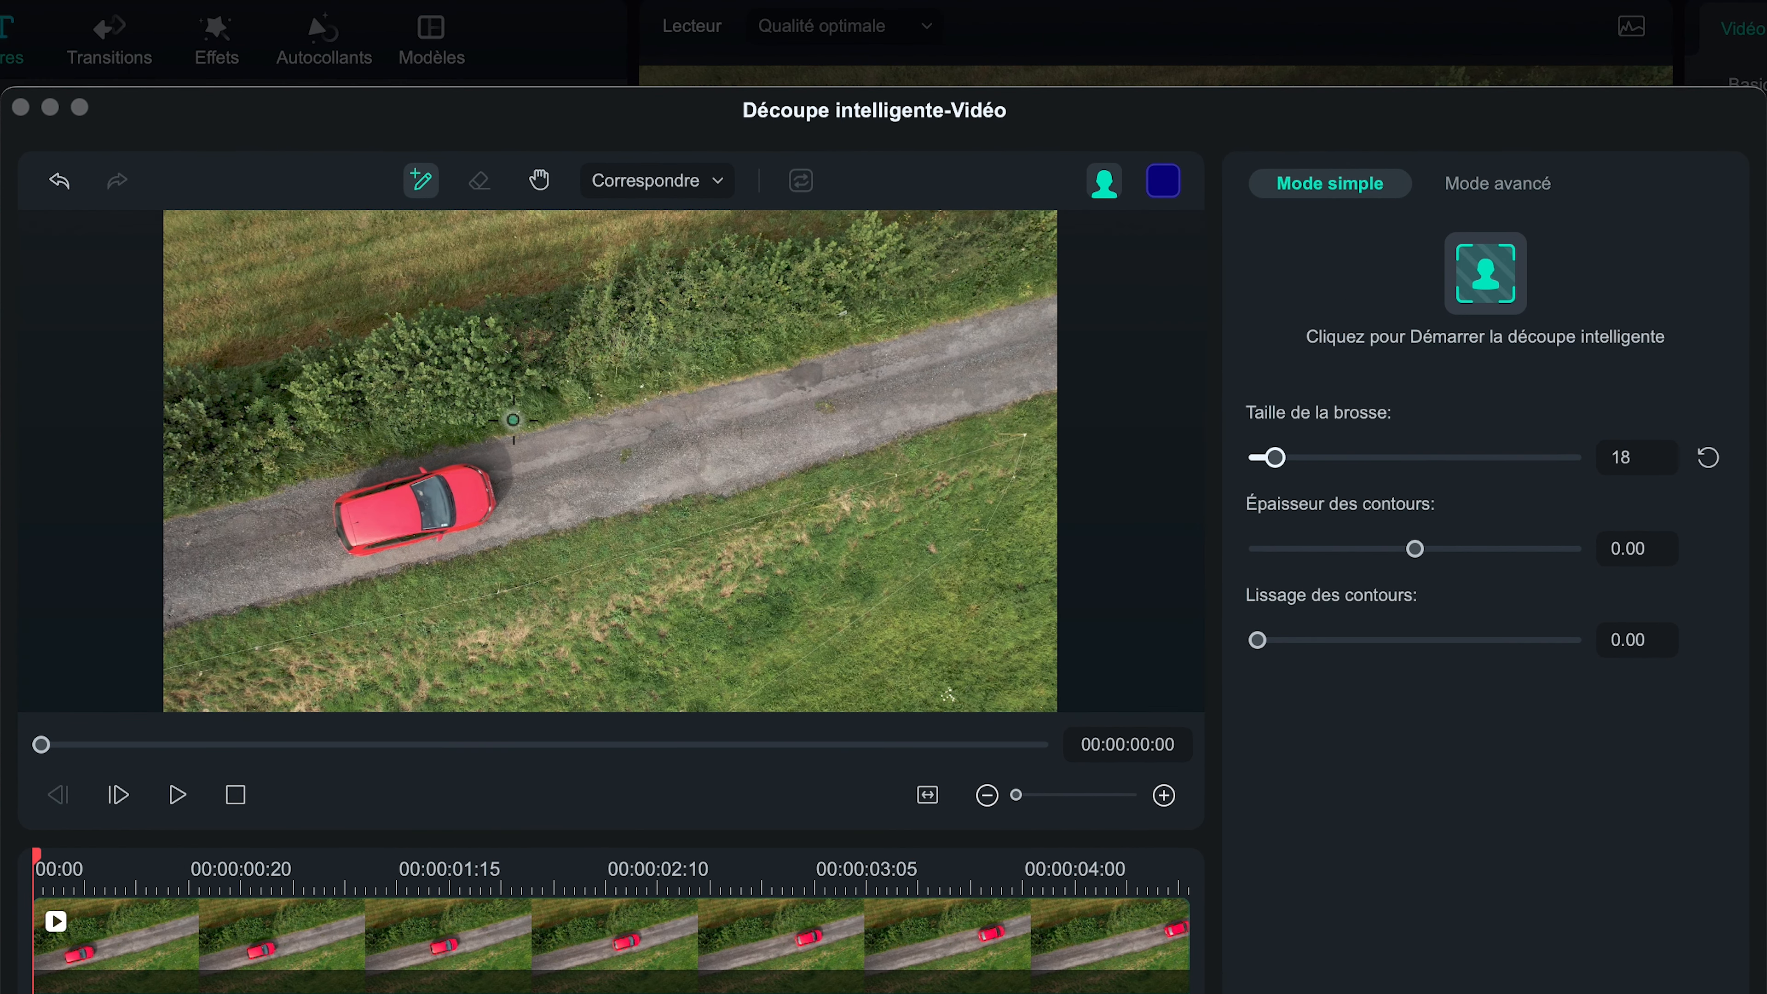
mouse_move(353, 502)
left_mouse_down()
mouse_move(386, 547)
mouse_move(485, 511)
mouse_move(477, 483)
mouse_move(435, 476)
mouse_move(361, 512)
mouse_move(463, 506)
left_mouse_up()
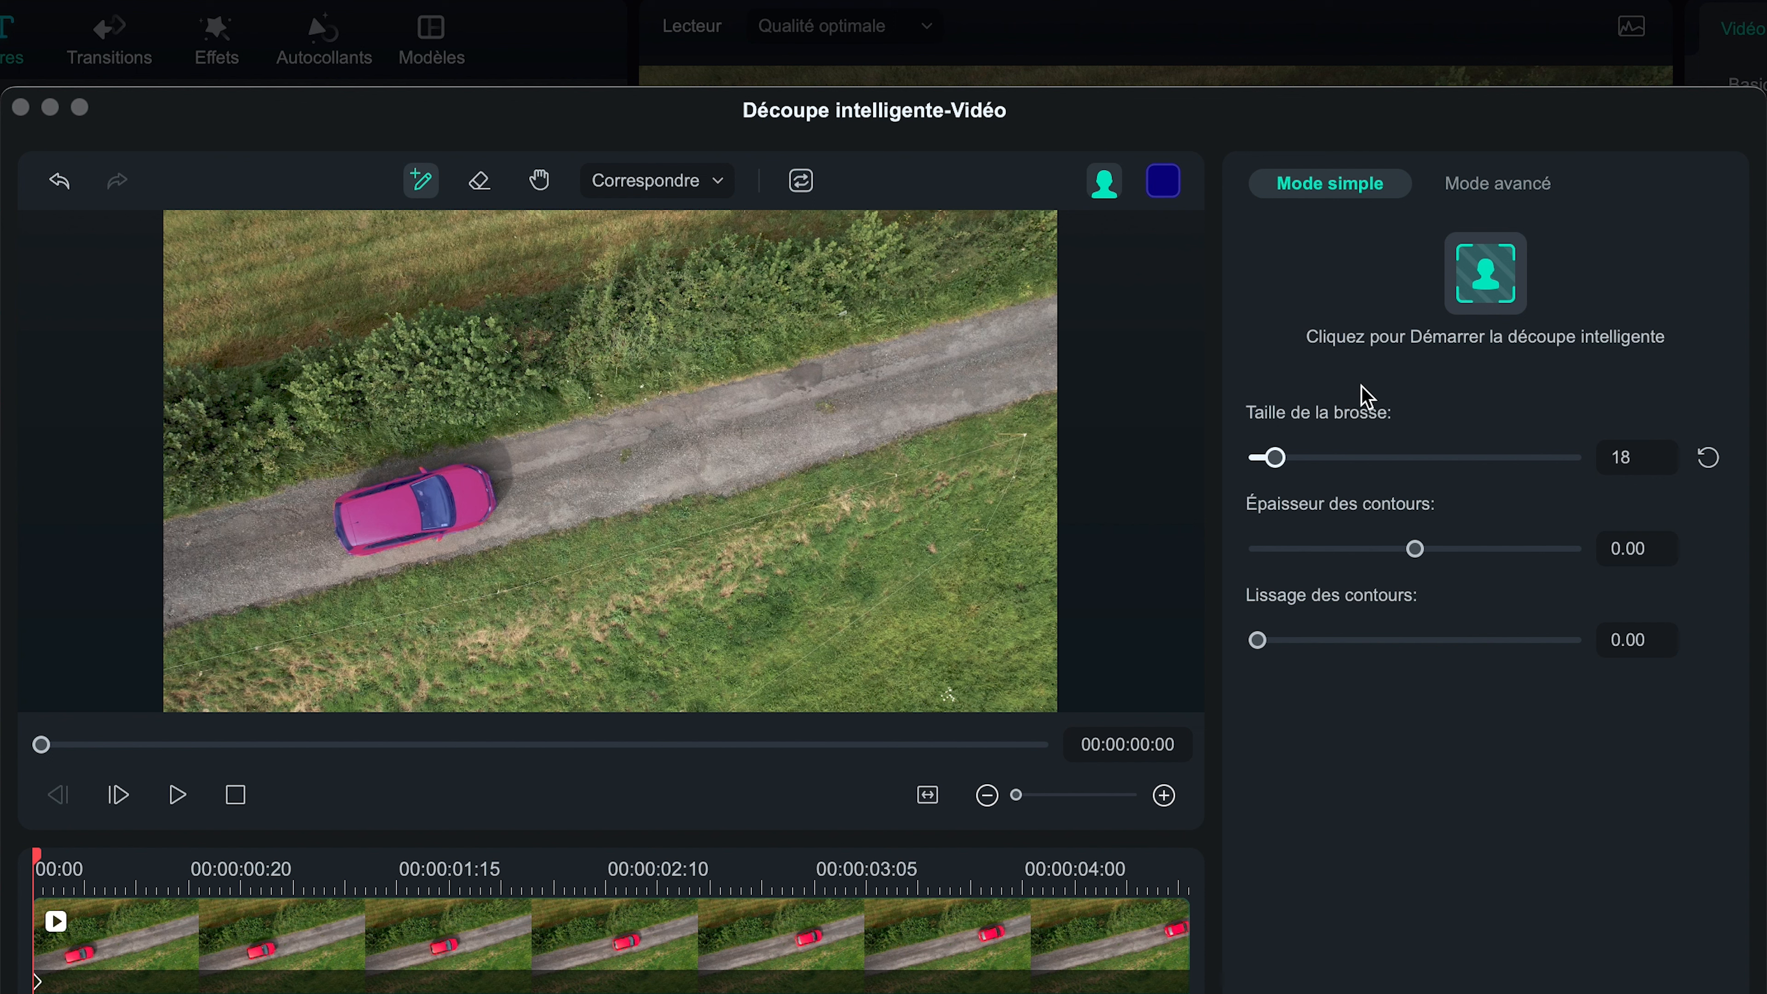
Step: Run the smart cutout of the car across the clip, save it and play the composite
left_click(1482, 282)
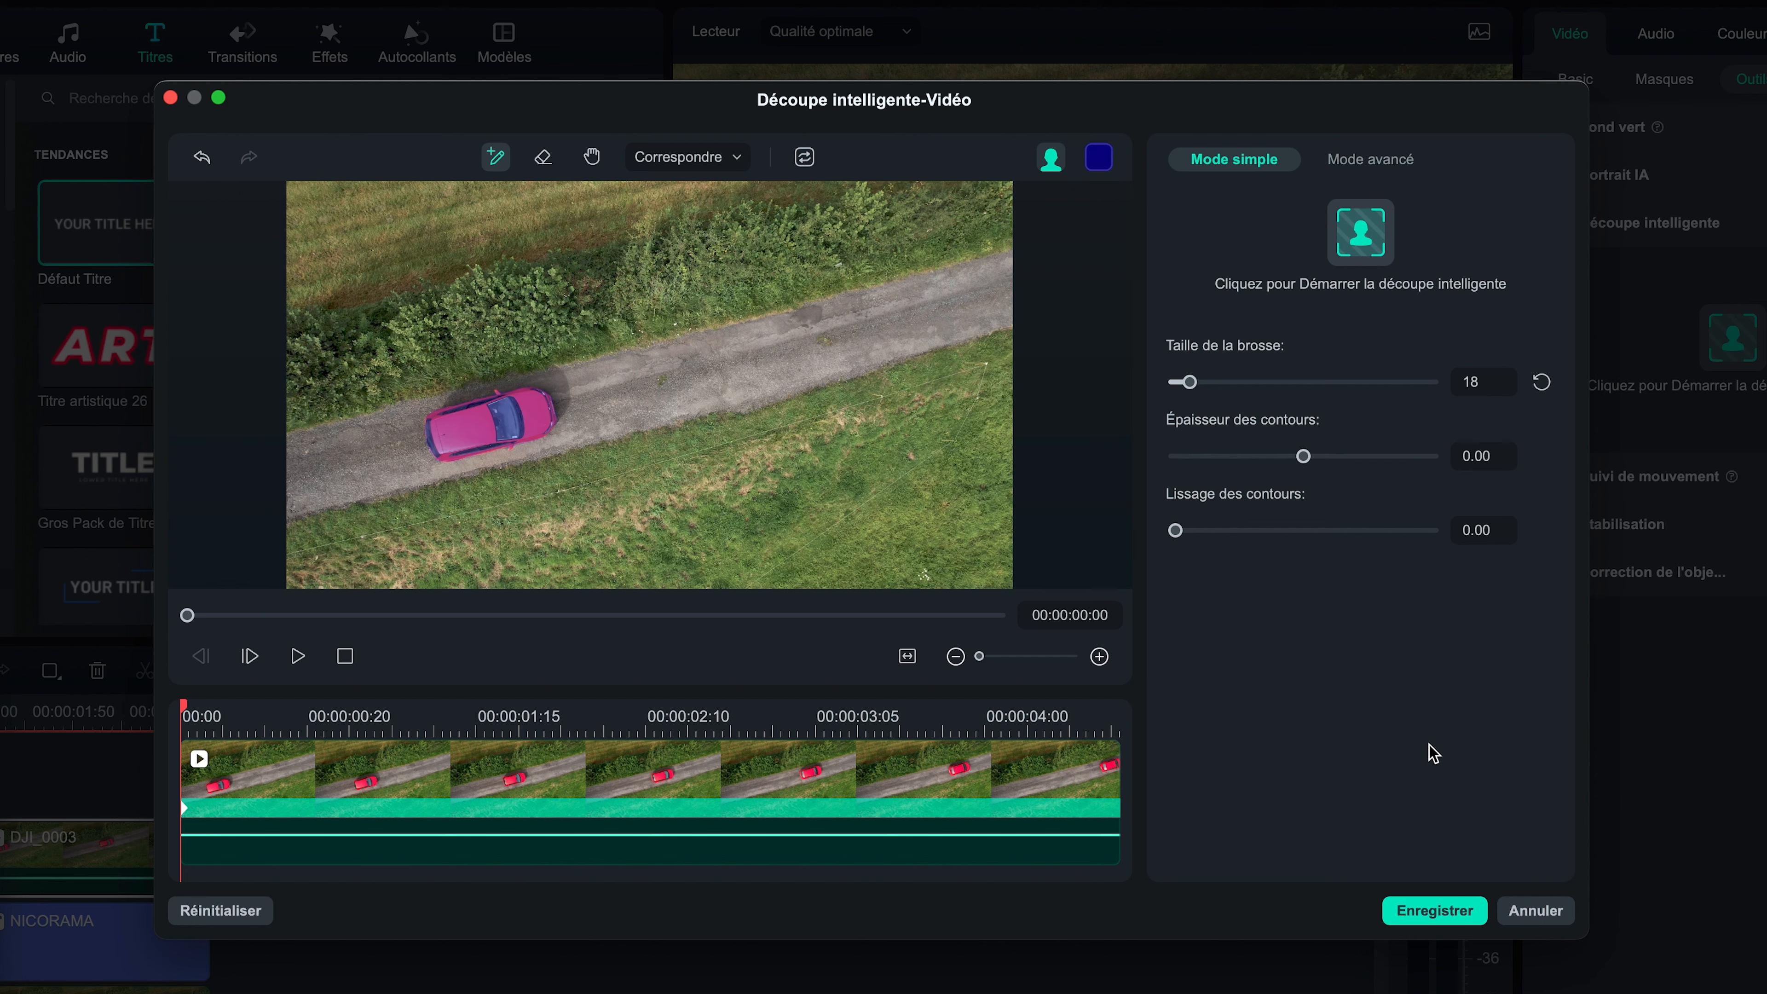
left_click(1444, 916)
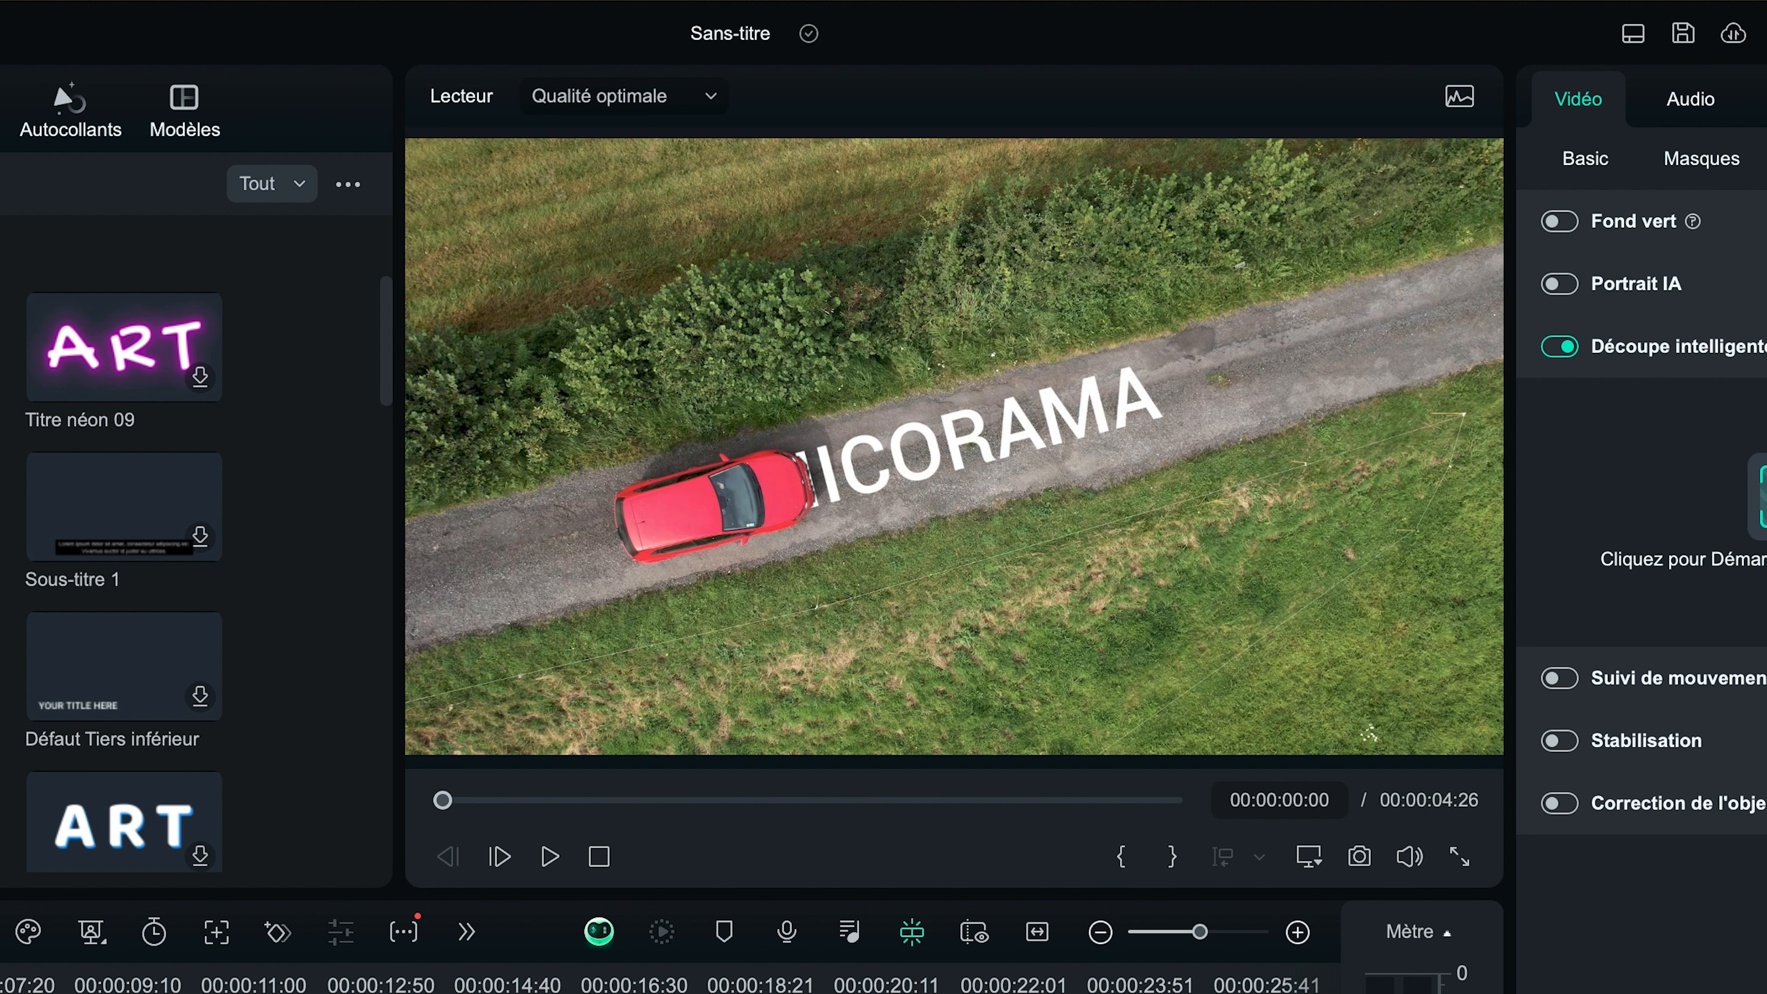
key("space")
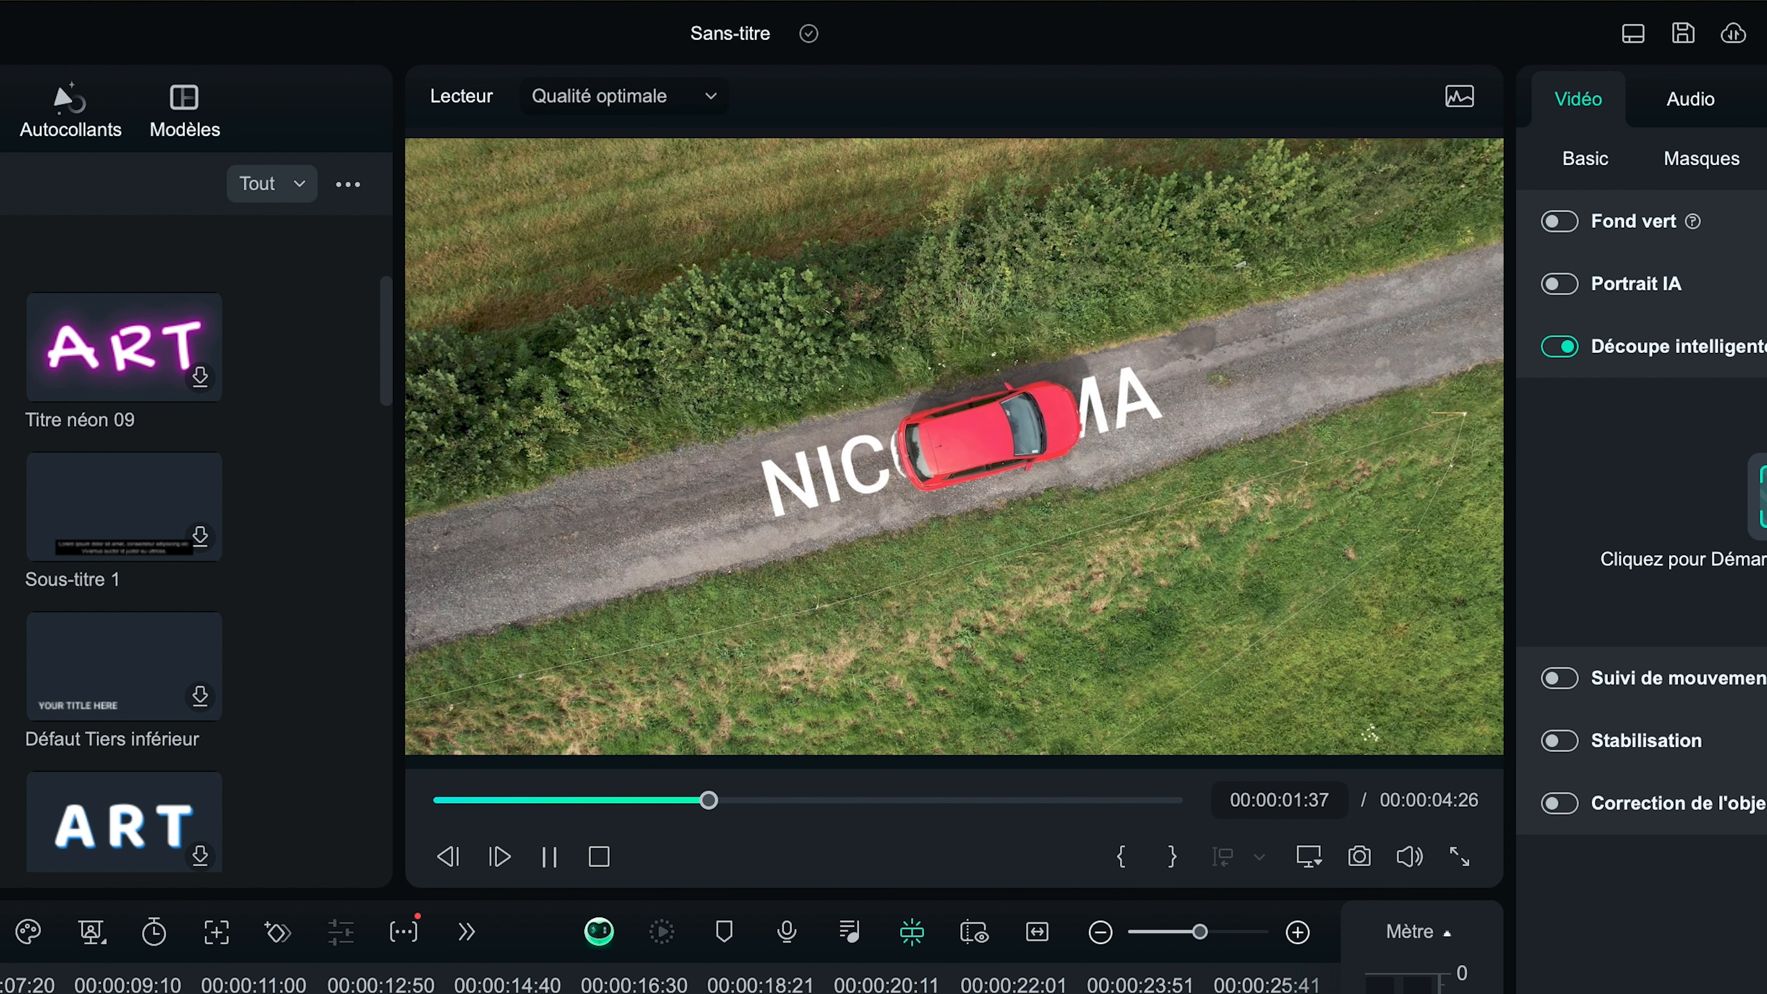